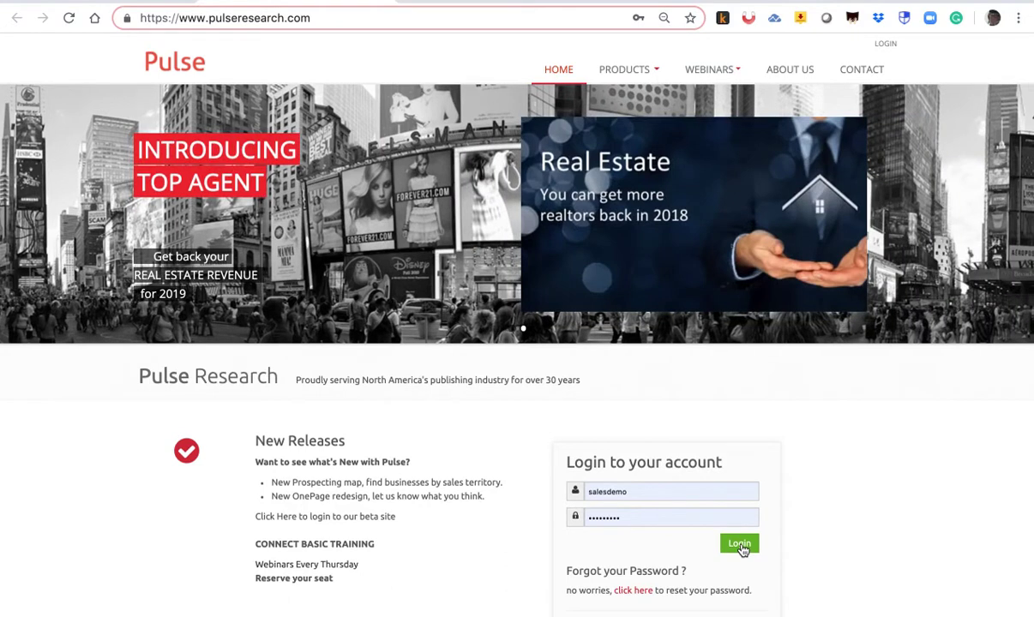
# Step: Sign in, view this week's Call Planner, then return to the Sales Tools dashboard
pyautogui.click(739, 545)
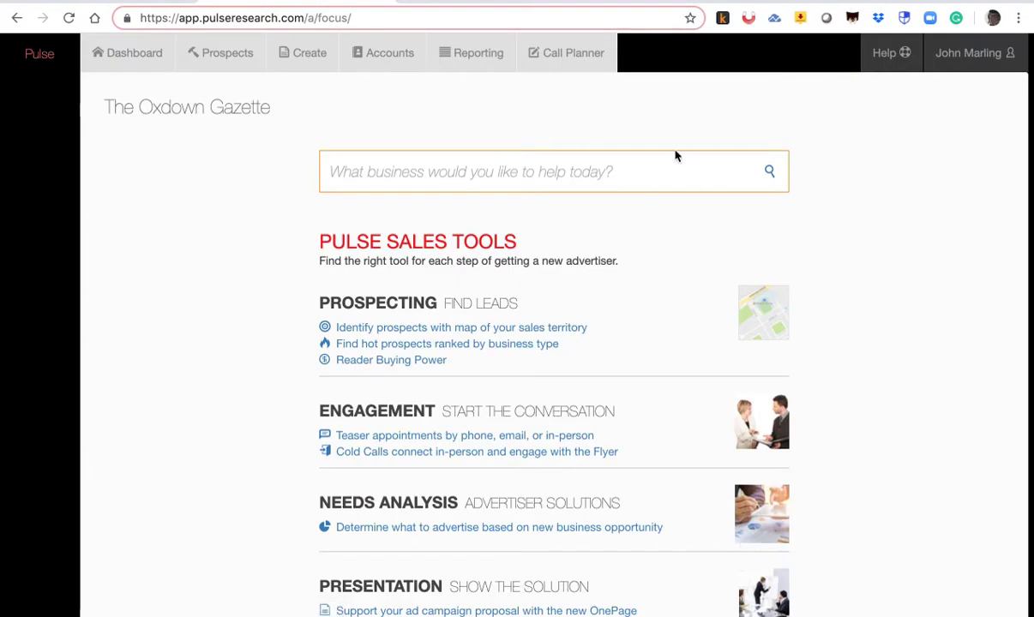
pyautogui.click(574, 56)
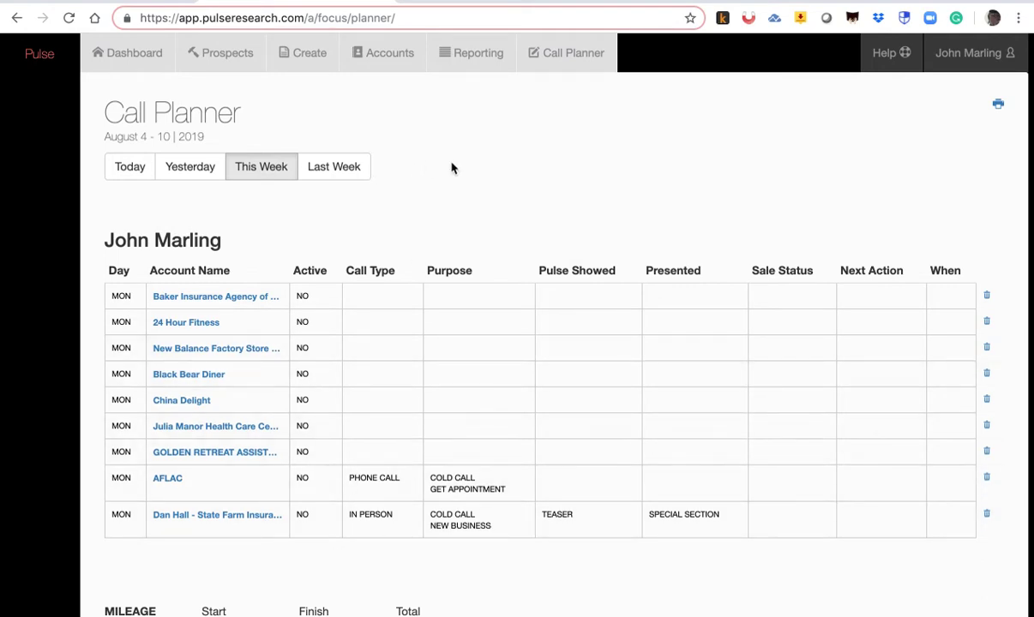
pyautogui.click(128, 55)
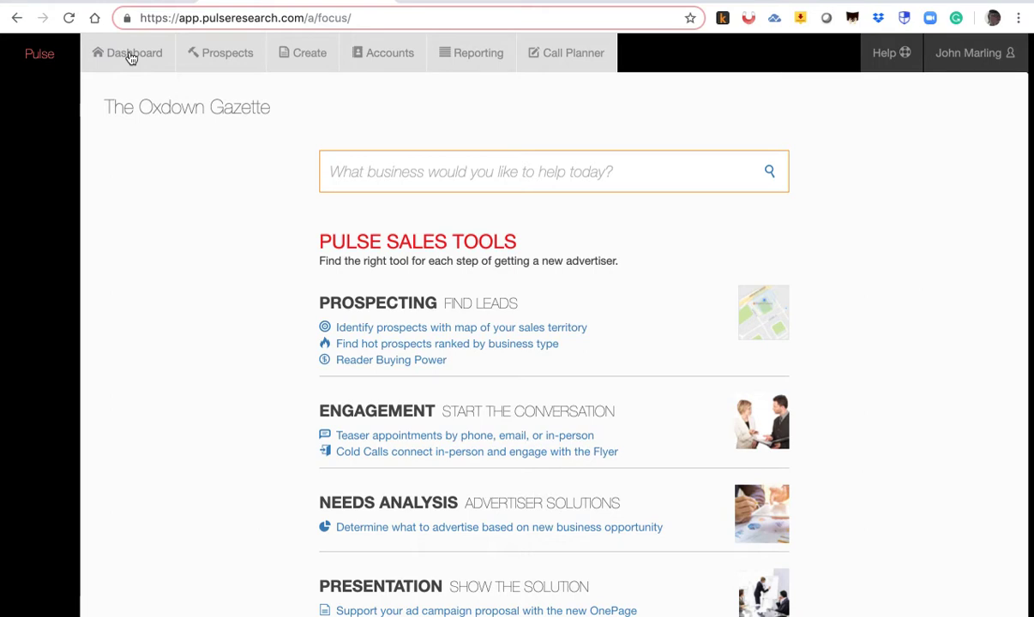
pyautogui.click(130, 57)
# Step: Open the territory prospecting map and pan past Raleigh Hills until Dutch Bros. Coffee is visible
pyautogui.click(408, 330)
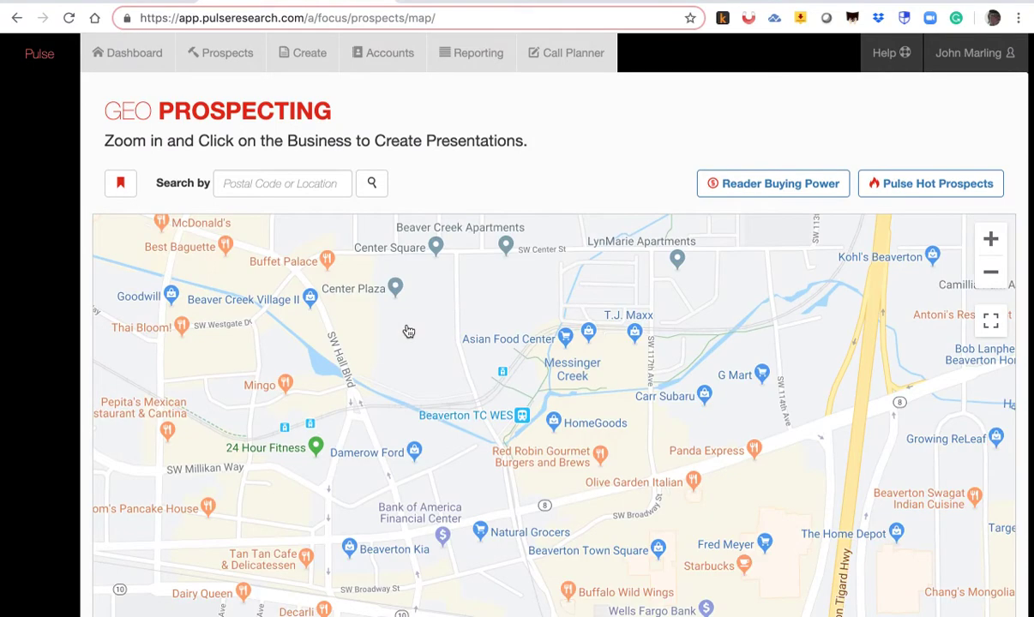
pyautogui.moveTo(496, 347); pyautogui.dragTo(211, 315)
pyautogui.moveTo(495, 427); pyautogui.dragTo(129, 403)
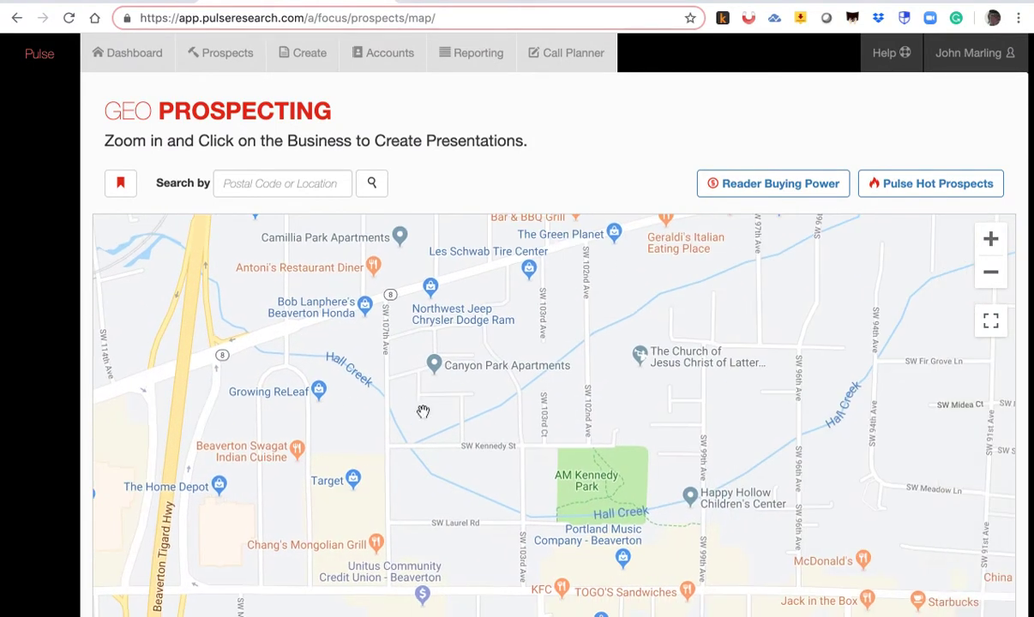
pyautogui.moveTo(399, 389); pyautogui.dragTo(121, 349)
pyautogui.moveTo(472, 378); pyautogui.dragTo(201, 290)
pyautogui.moveTo(519, 348); pyautogui.dragTo(303, 291)
pyautogui.moveTo(441, 497); pyautogui.dragTo(250, 443)
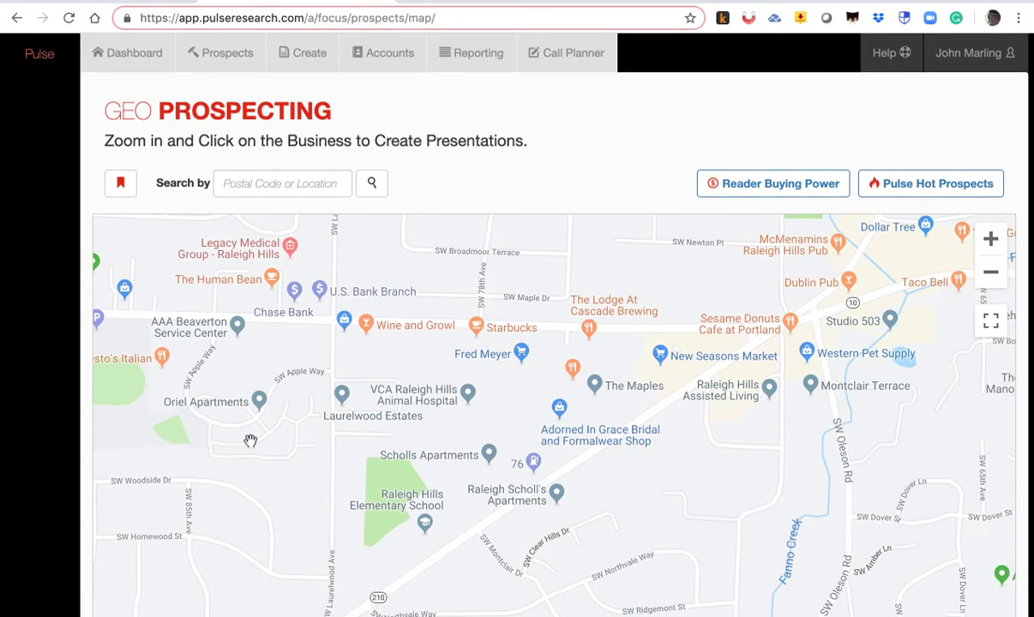
pyautogui.moveTo(487, 377); pyautogui.dragTo(518, 481)
pyautogui.moveTo(535, 354); pyautogui.dragTo(353, 407)
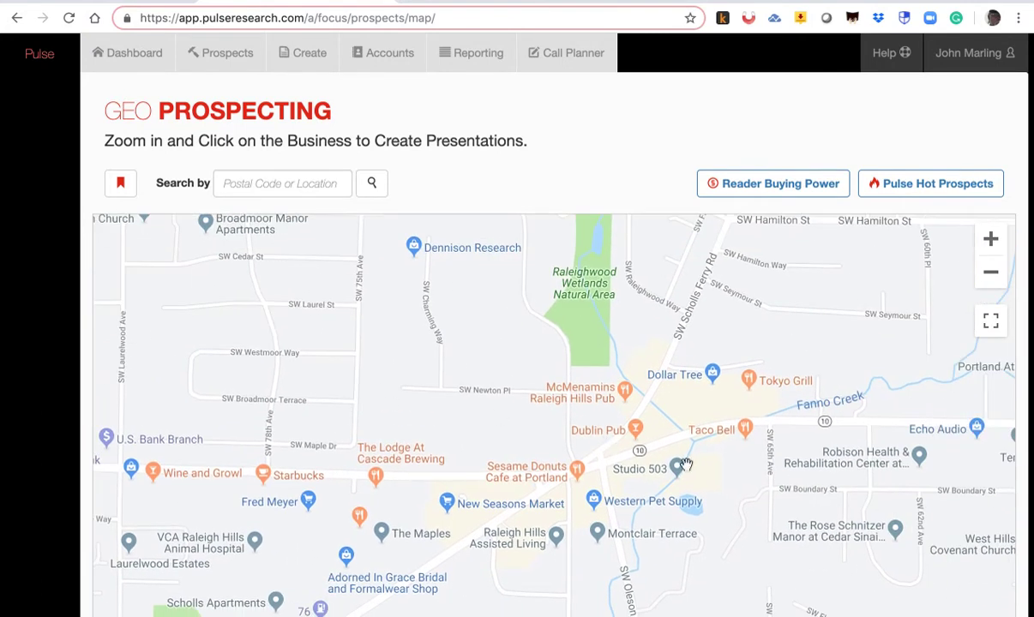
pyautogui.moveTo(684, 464); pyautogui.dragTo(500, 444)
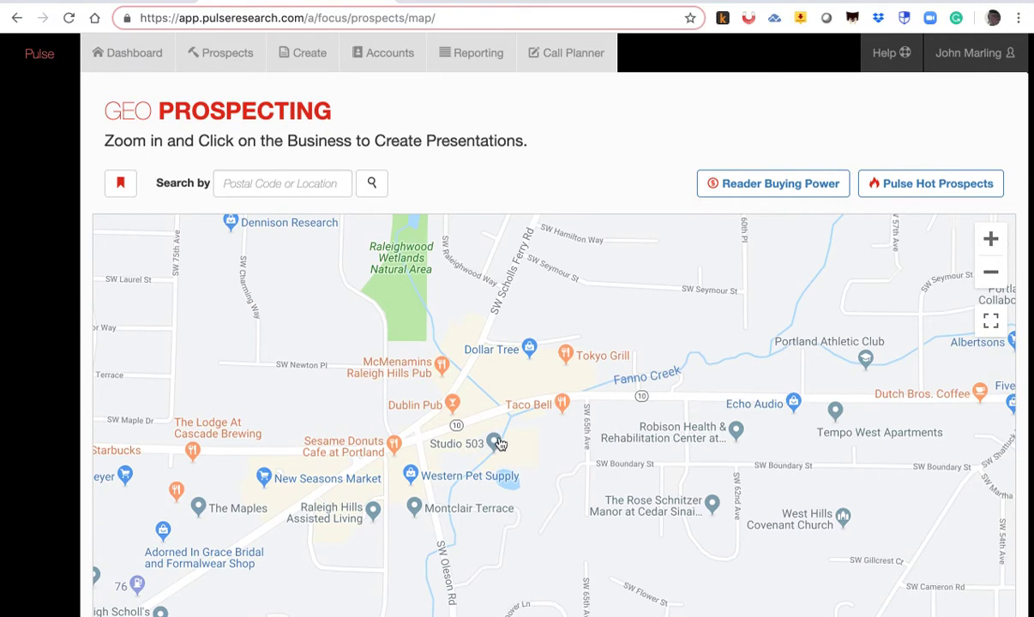
# Step: Add Dutch Bros. Coffee to the Call Planner and return to the dashboard
pyautogui.click(979, 390)
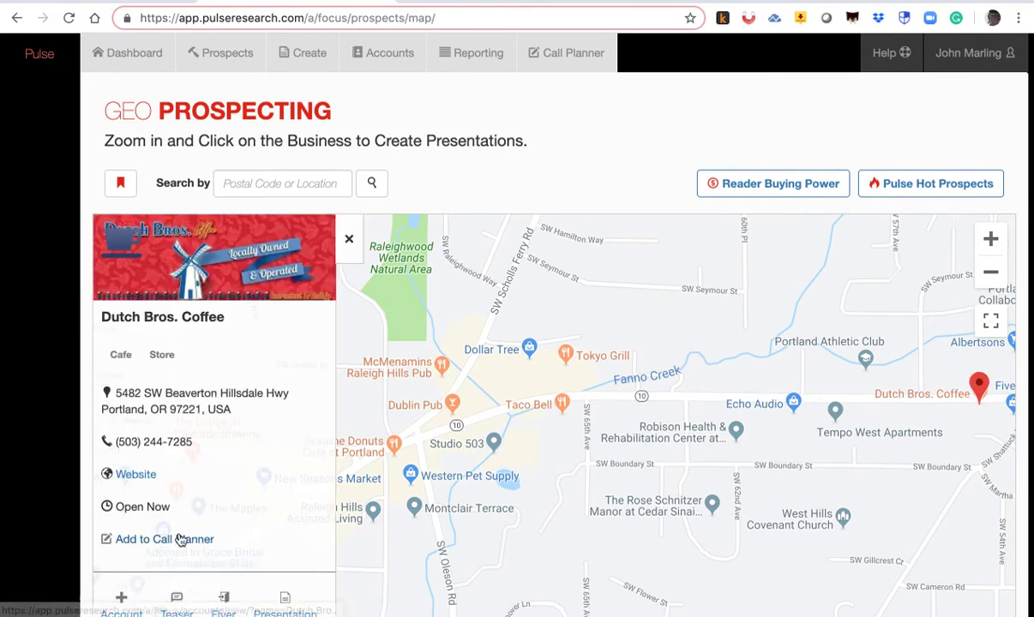
pyautogui.click(180, 539)
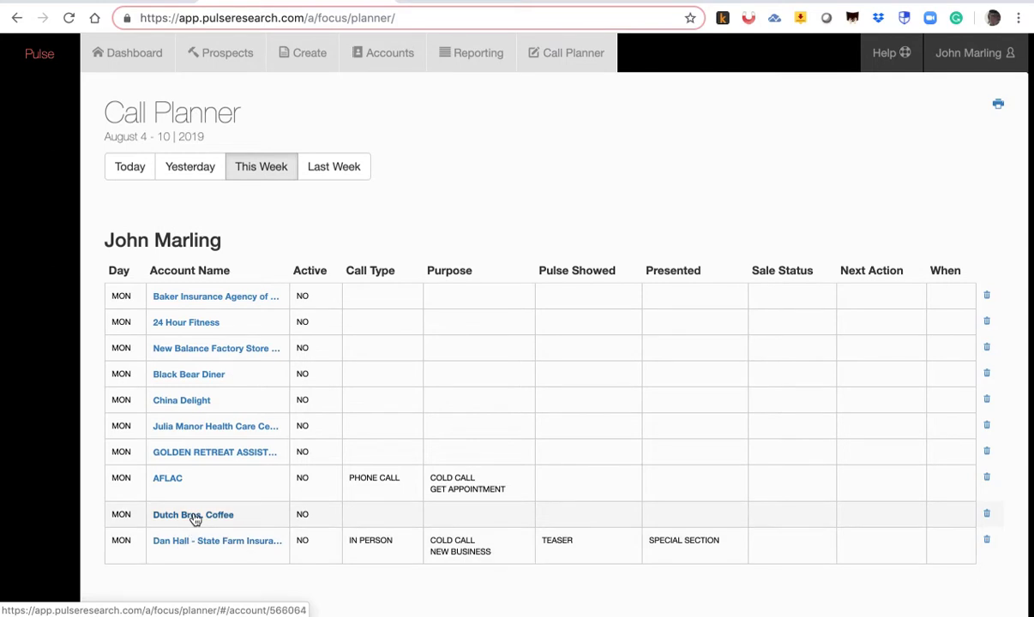
pyautogui.click(148, 56)
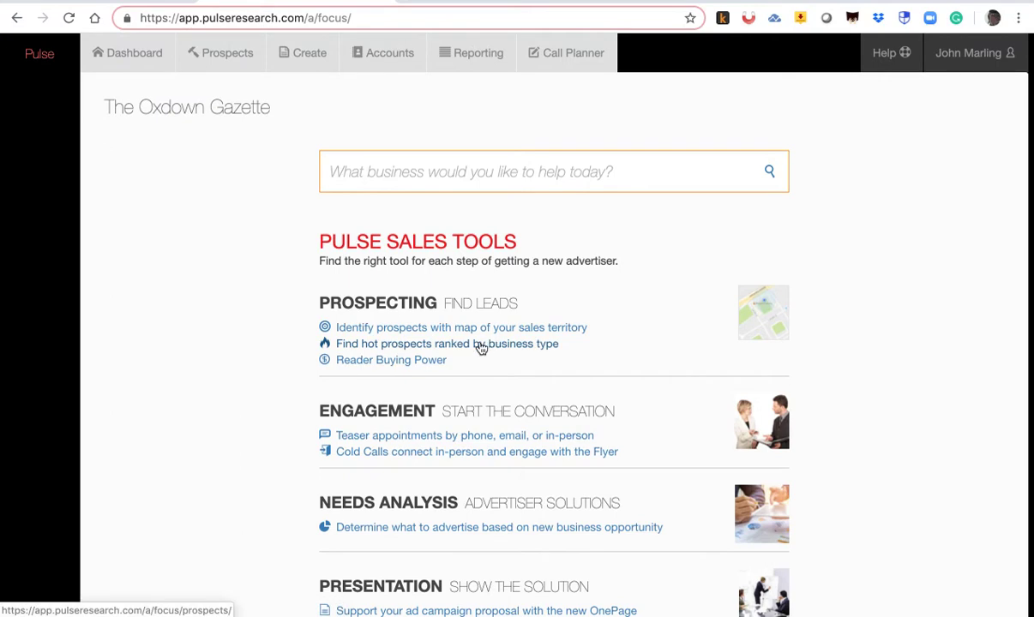
# Step: Open the Hot Prospects table ranked by business type
pyautogui.click(481, 347)
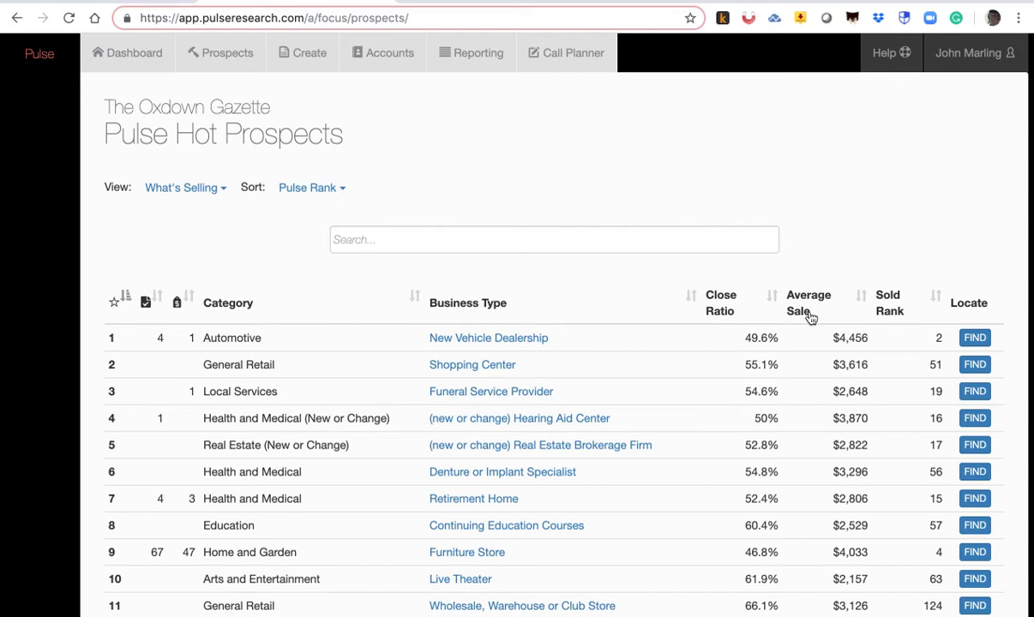
# Step: Sort hot prospects by Sold Rank and look up local Financial Advisor businesses
pyautogui.click(893, 307)
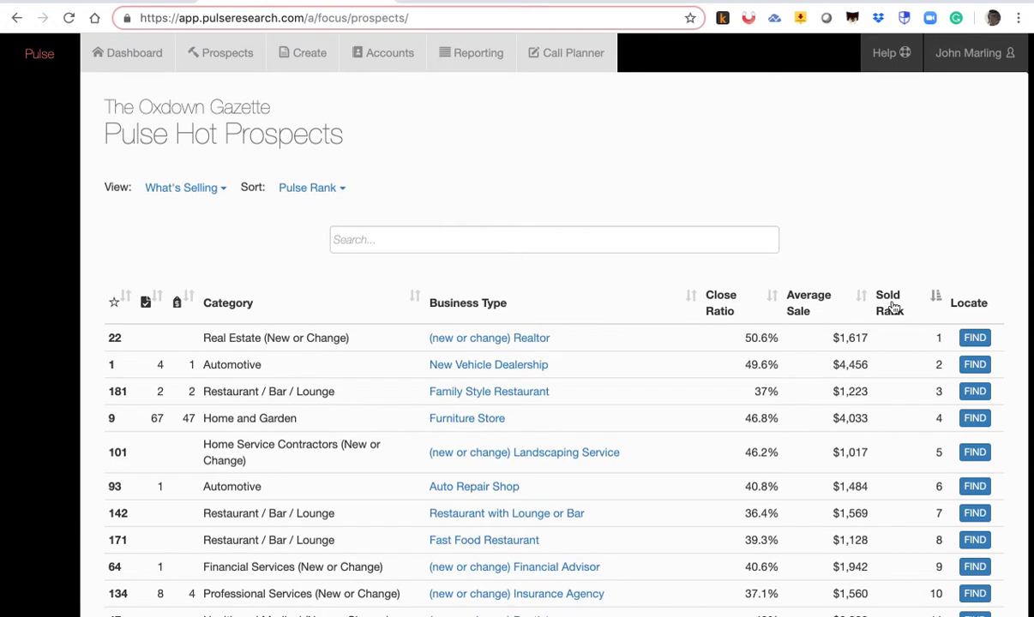
pyautogui.scroll(-2, 890, 374)
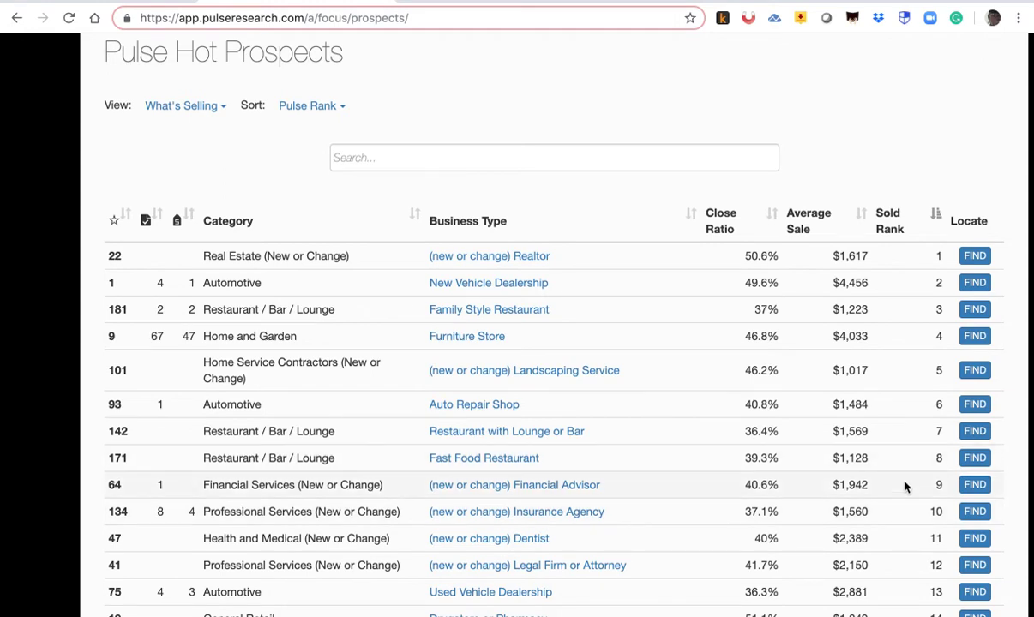
pyautogui.scroll(-7, 904, 487)
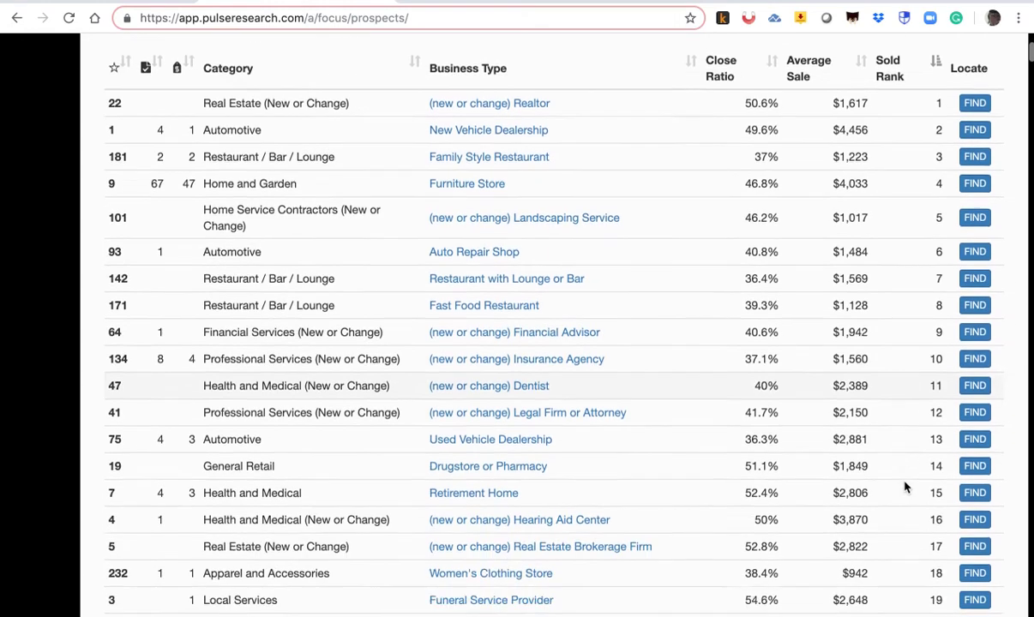
pyautogui.scroll(-1, 904, 486)
pyautogui.scroll(1, 904, 487)
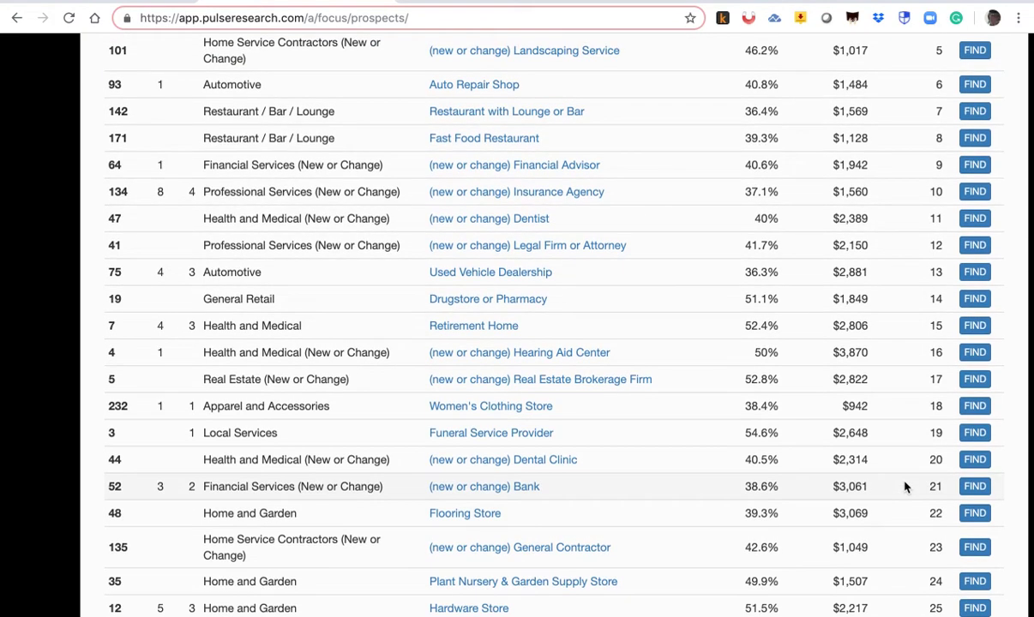
pyautogui.scroll(2, 904, 486)
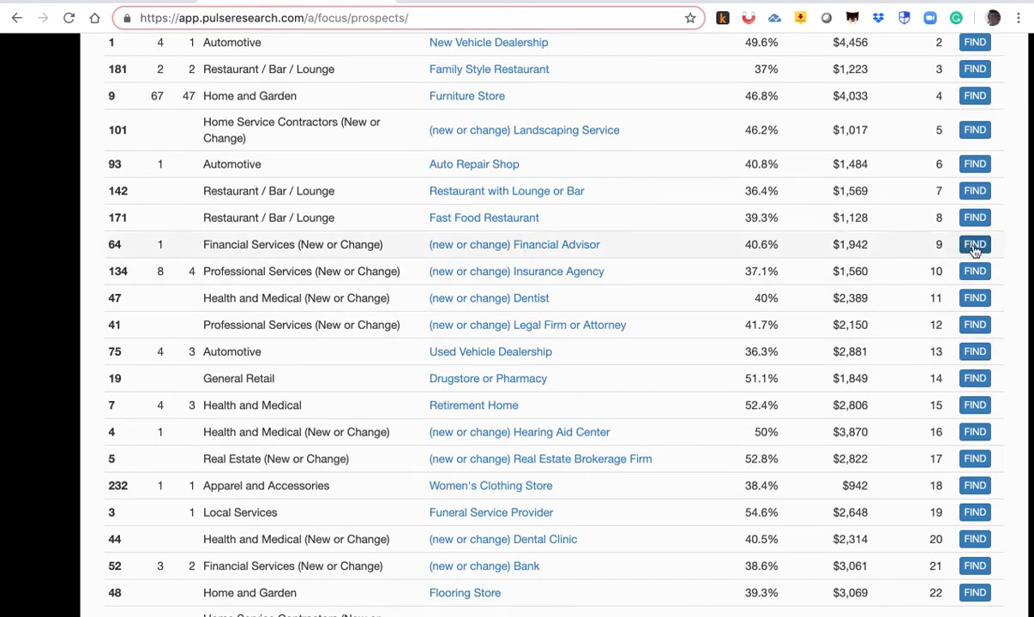
pyautogui.click(974, 244)
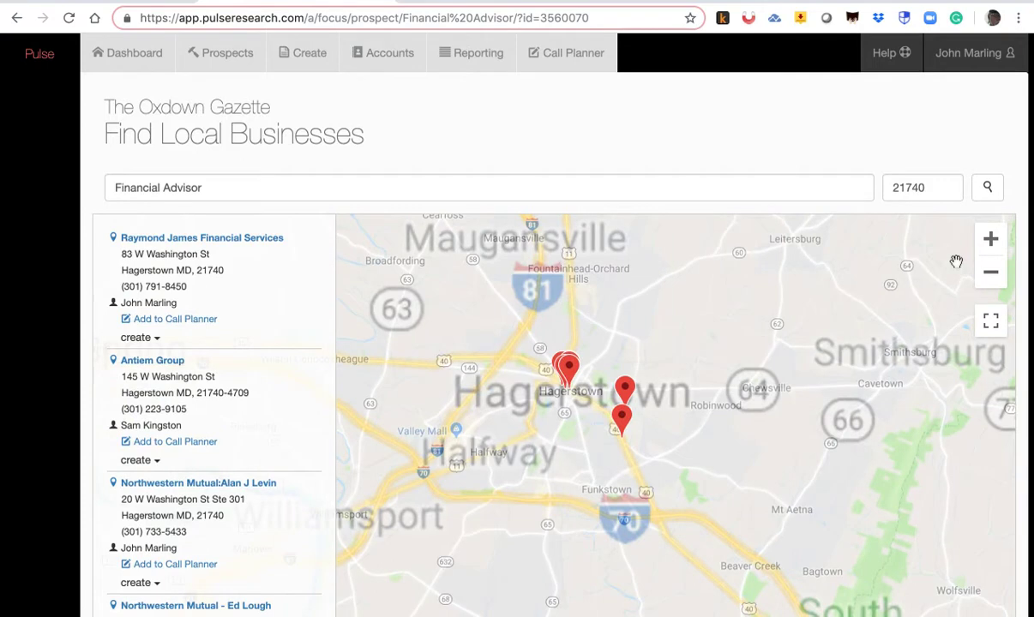
# Step: Zoom and pan the results map onto the Hagerstown financial advisor markers
pyautogui.click(990, 239)
pyautogui.click(989, 239)
pyautogui.click(990, 239)
pyautogui.scroll(2, 648, 475)
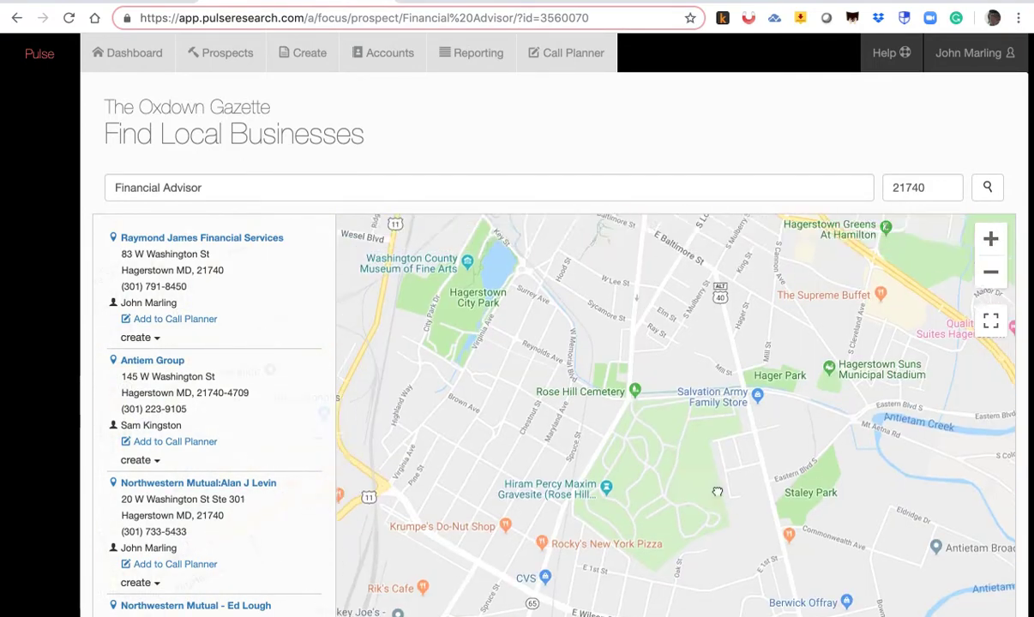
pyautogui.moveTo(717, 492); pyautogui.dragTo(797, 599)
pyautogui.moveTo(724, 461); pyautogui.dragTo(641, 574)
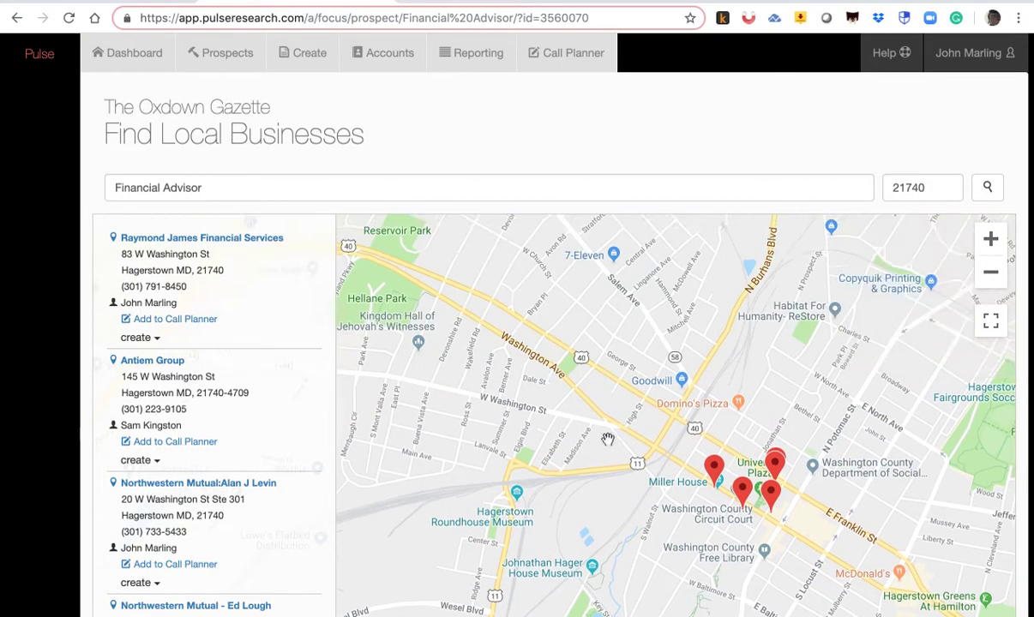
pyautogui.moveTo(607, 438); pyautogui.dragTo(729, 420)
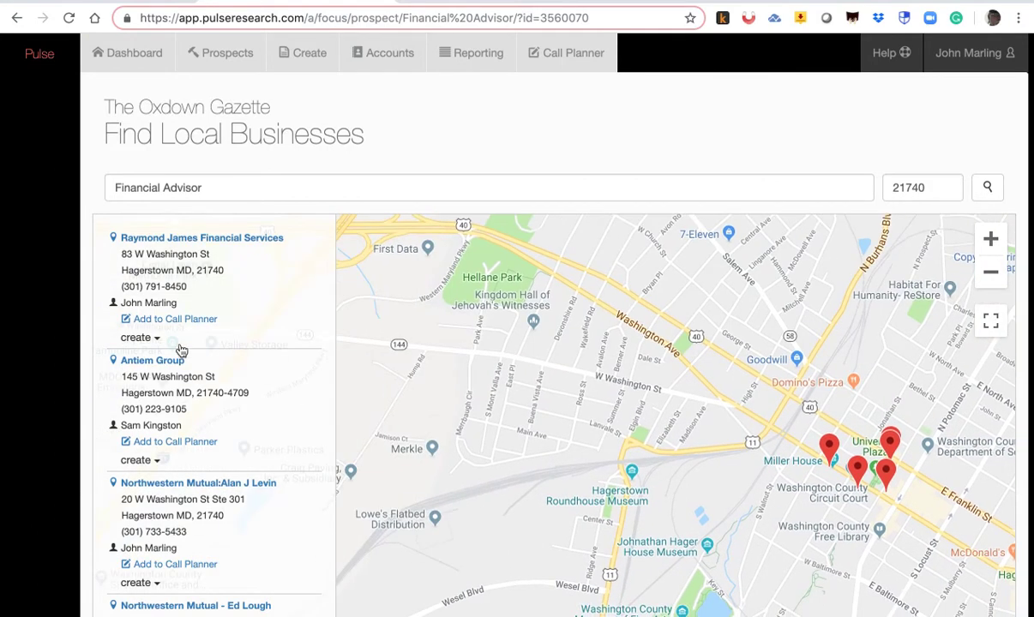
pyautogui.scroll(-1, 284, 350)
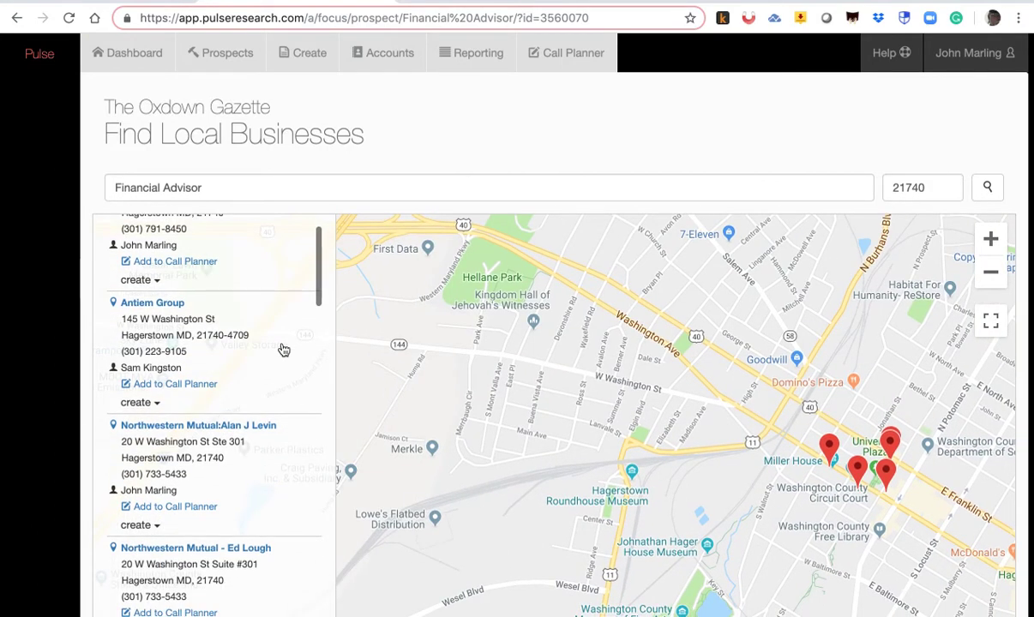
pyautogui.scroll(-1, 284, 350)
# Step: Add two Northwestern Mutual listings to the Call Planner and open the planner
pyautogui.click(132, 445)
pyautogui.scroll(-3, 266, 450)
pyautogui.click(126, 388)
pyautogui.scroll(5, 313, 317)
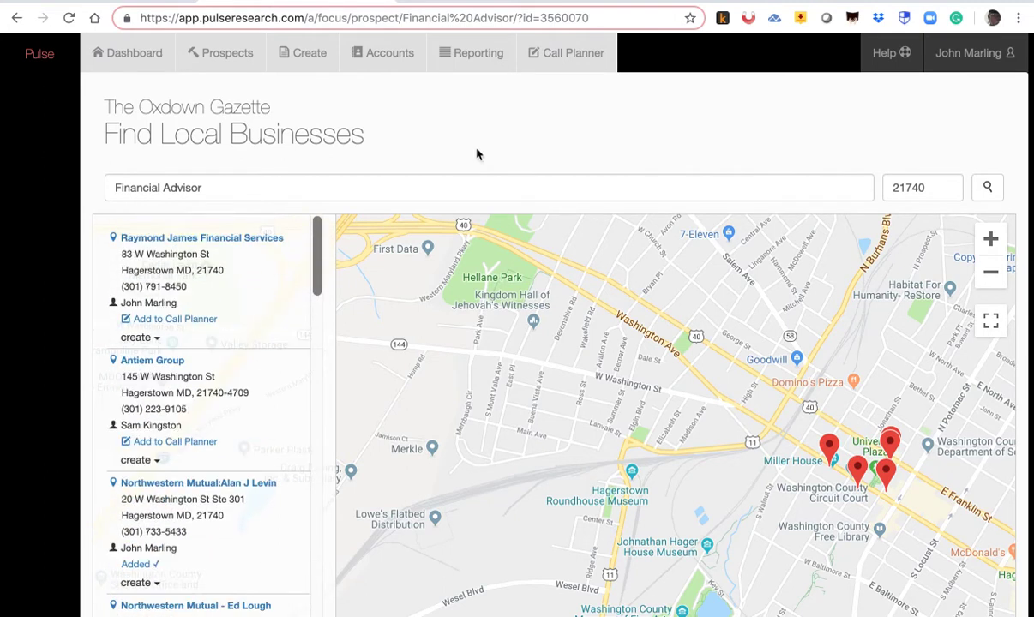
pyautogui.click(562, 62)
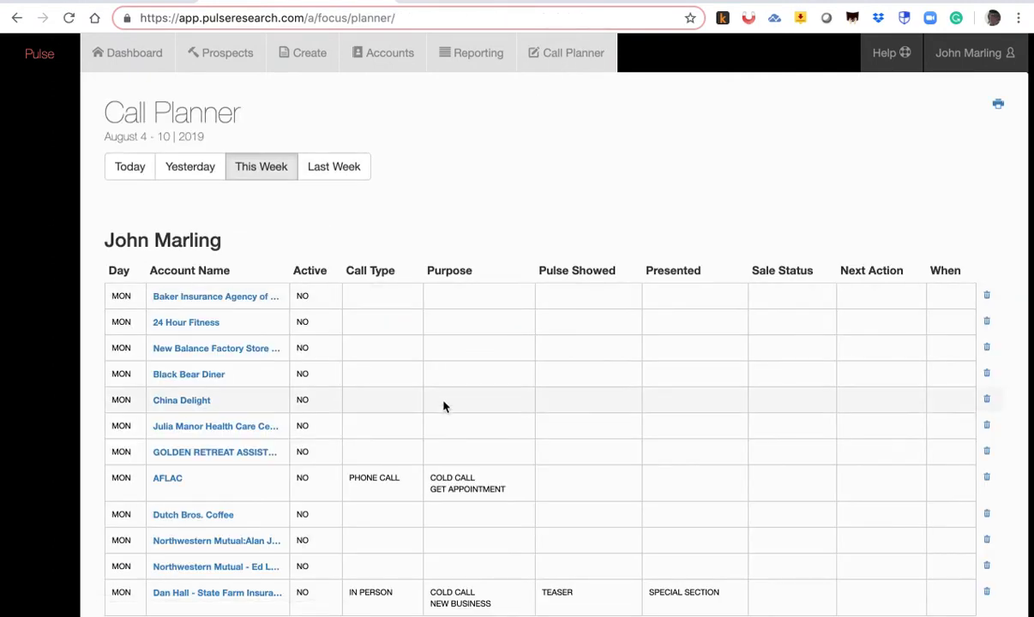
# Step: Review the twelve Monday accounts for August 4–10, 2019, then return to the dashboard
pyautogui.scroll(-2, 444, 406)
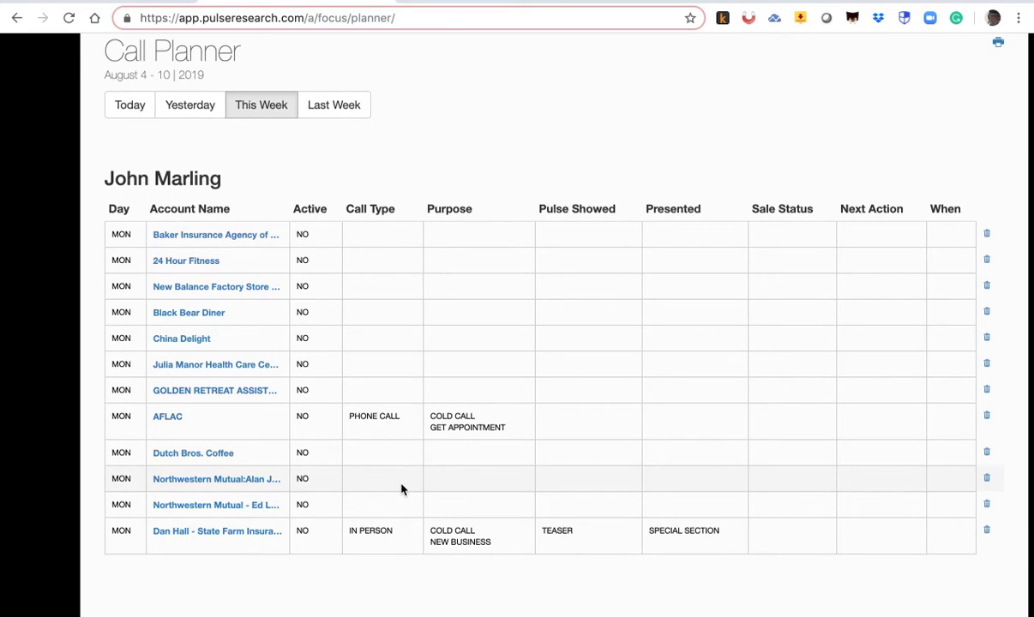
pyautogui.scroll(2, 401, 488)
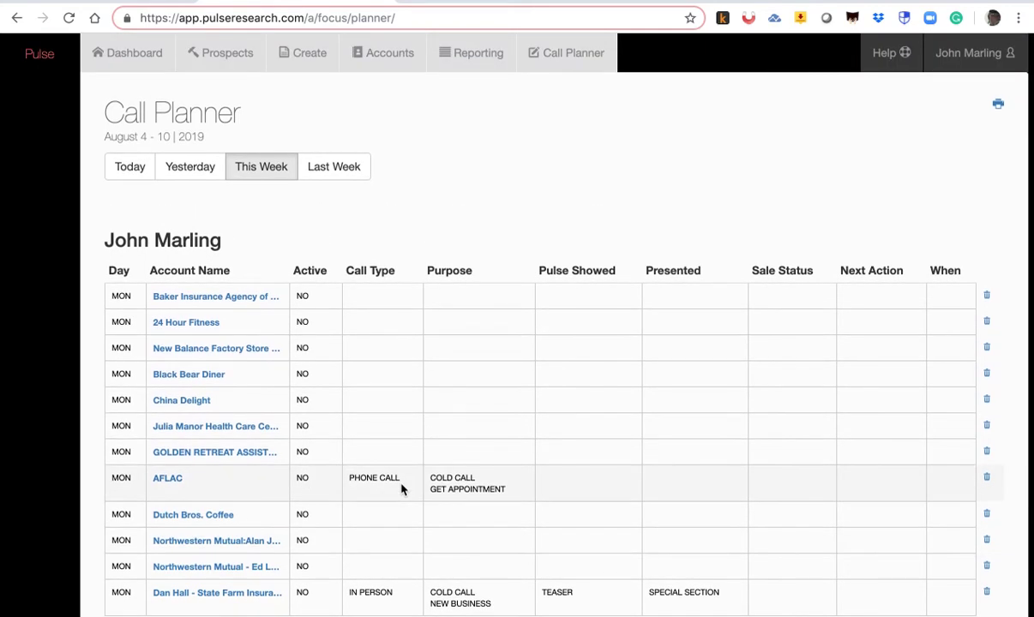
pyautogui.click(138, 63)
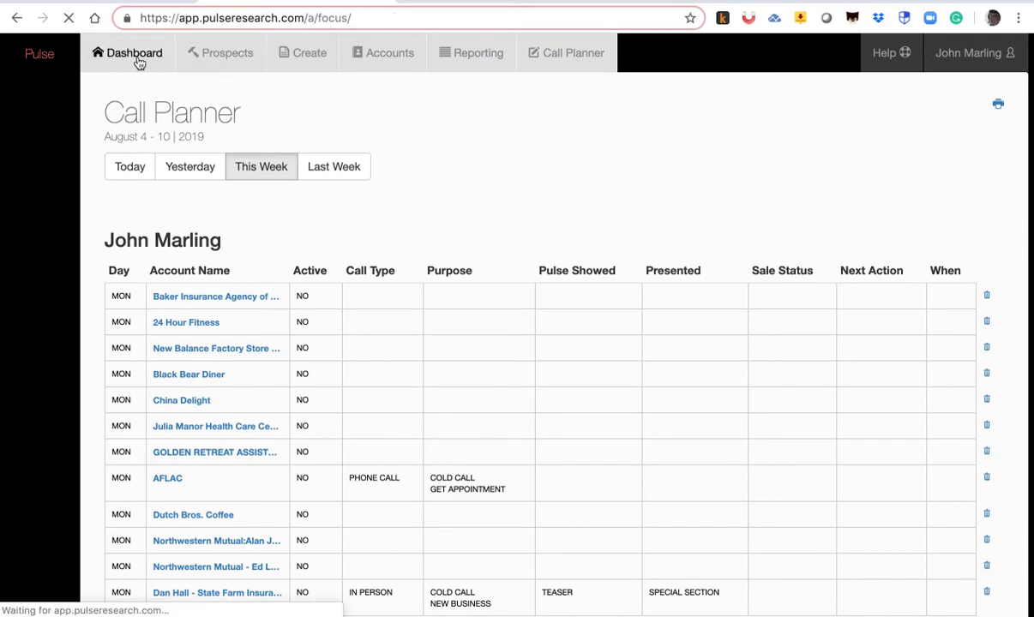
# Step: Open the hot prospects by business type and sort them by Category
pyautogui.click(439, 346)
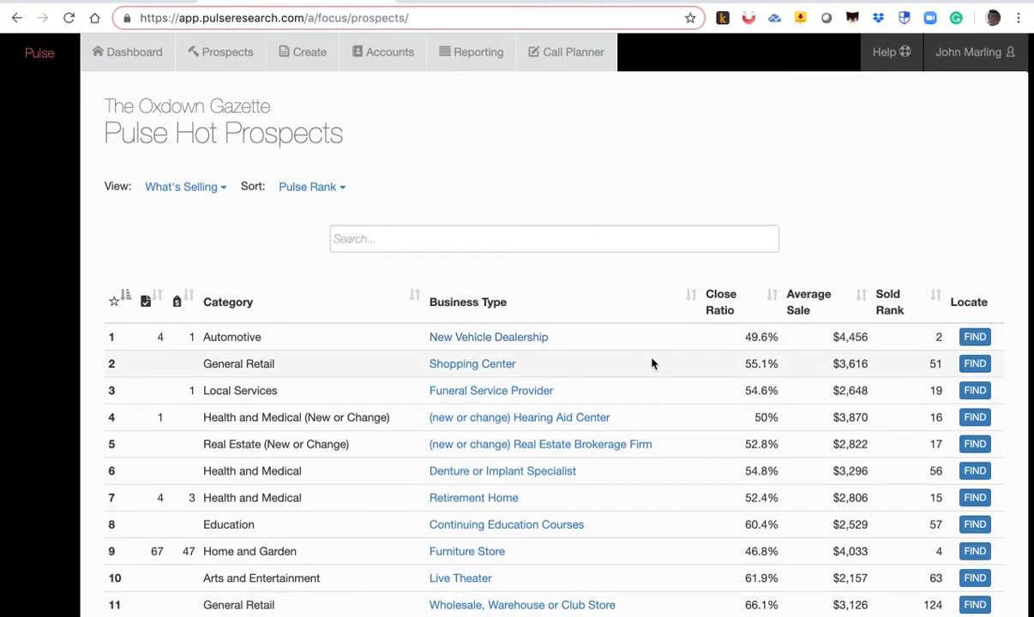
pyautogui.scroll(-2, 652, 364)
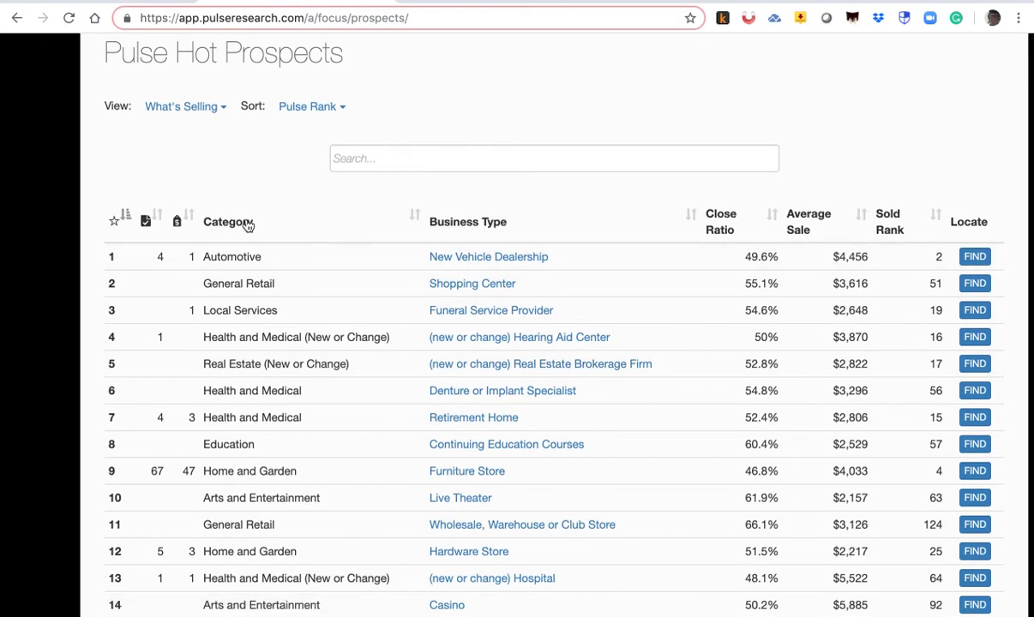
pyautogui.click(239, 223)
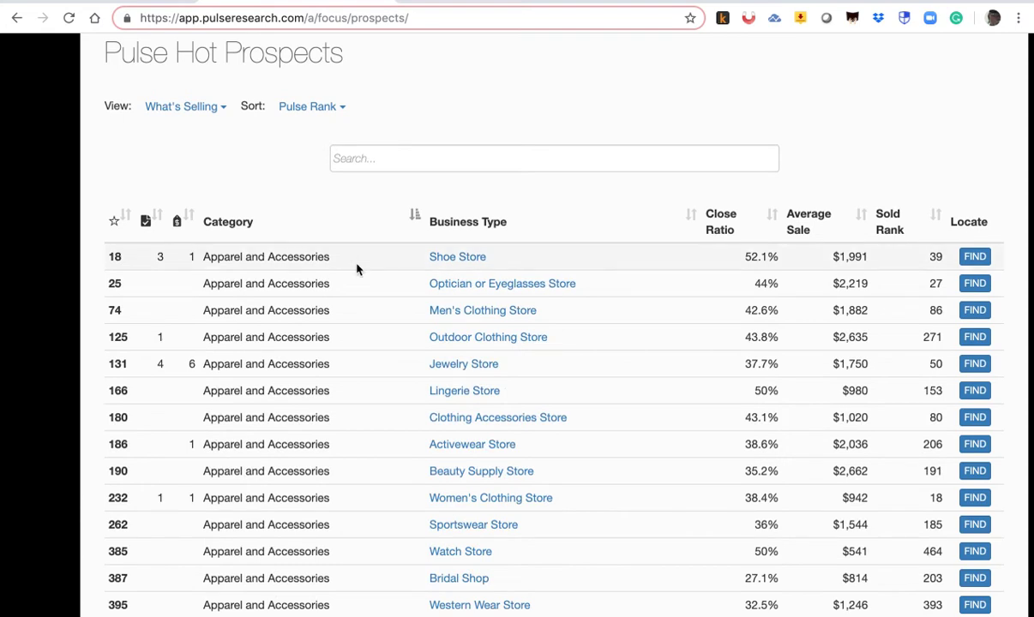
# Step: Scroll to Health and Medical and search for local Medical Spa businesses near 21740
pyautogui.scroll(-11, 357, 269)
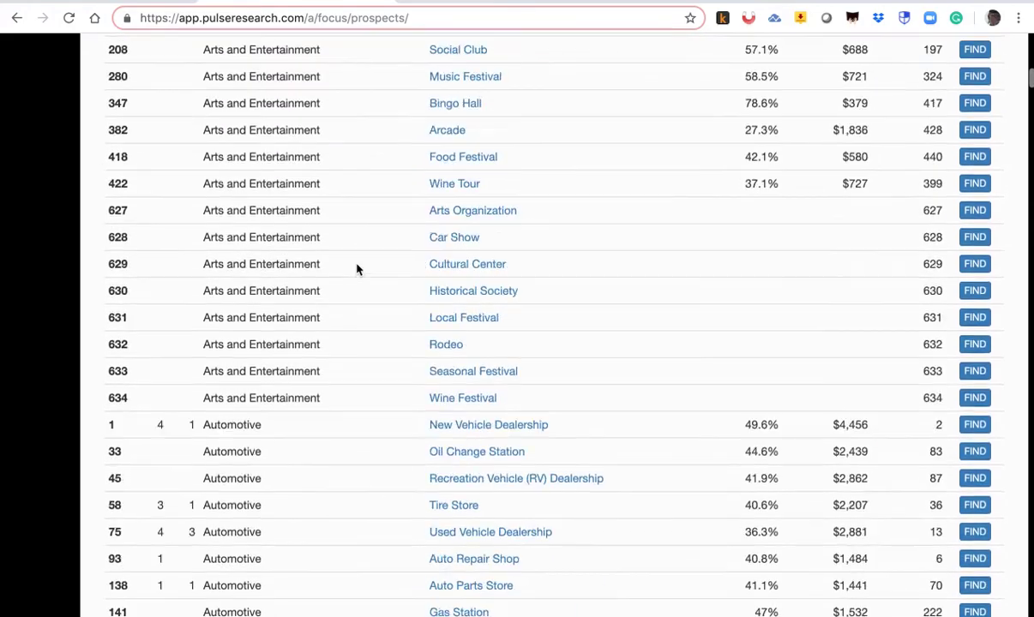
pyautogui.scroll(-20, 358, 269)
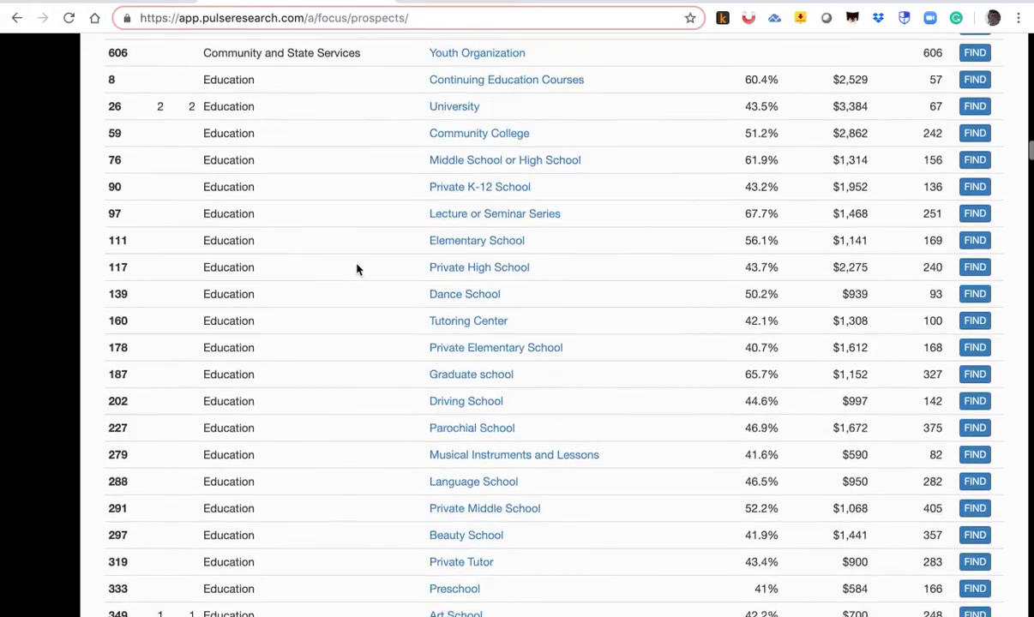
pyautogui.scroll(-20, 357, 269)
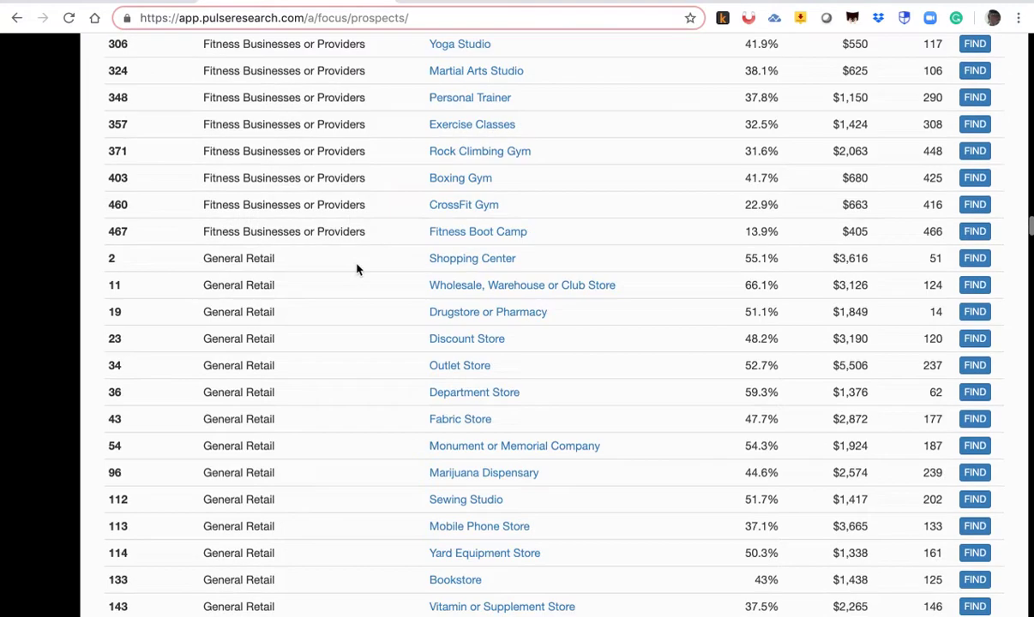
pyautogui.scroll(-20, 357, 269)
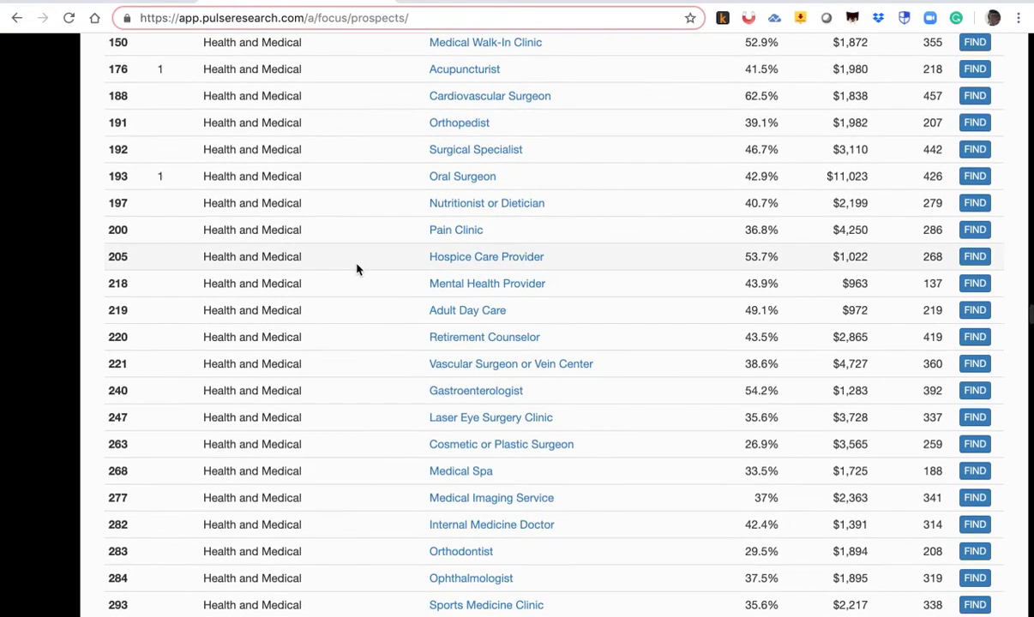
pyautogui.scroll(5, 358, 269)
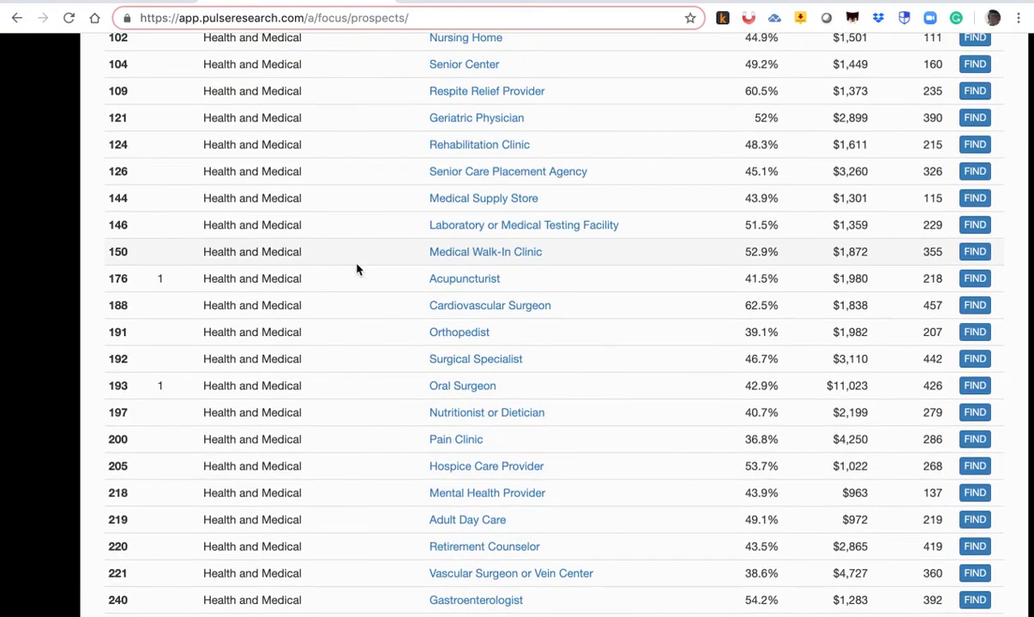
pyautogui.scroll(1, 357, 269)
pyautogui.scroll(-1, 357, 269)
pyautogui.scroll(-1, 358, 269)
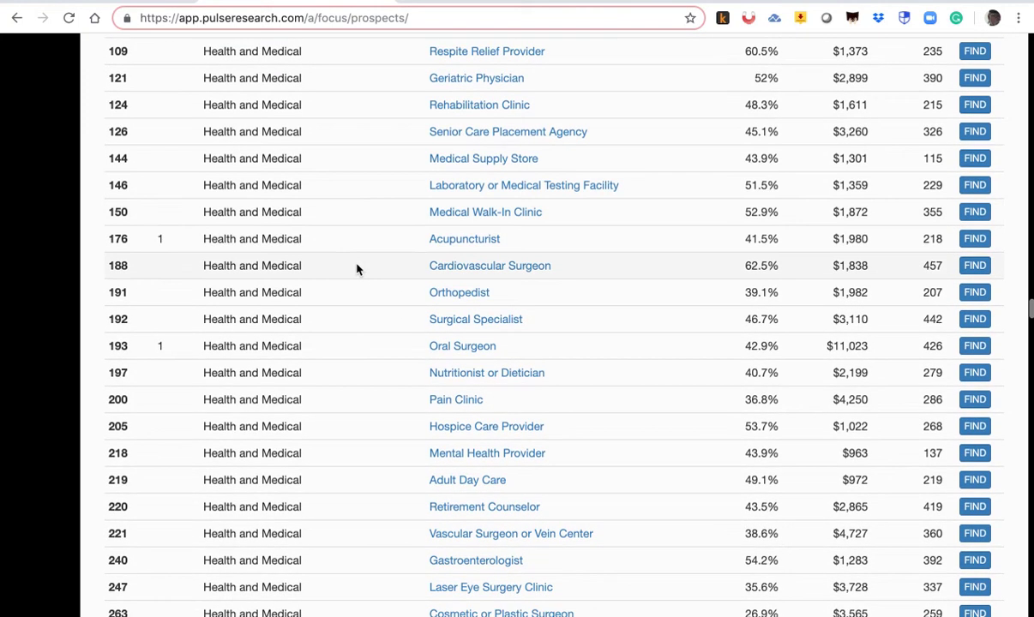
pyautogui.scroll(-2, 358, 269)
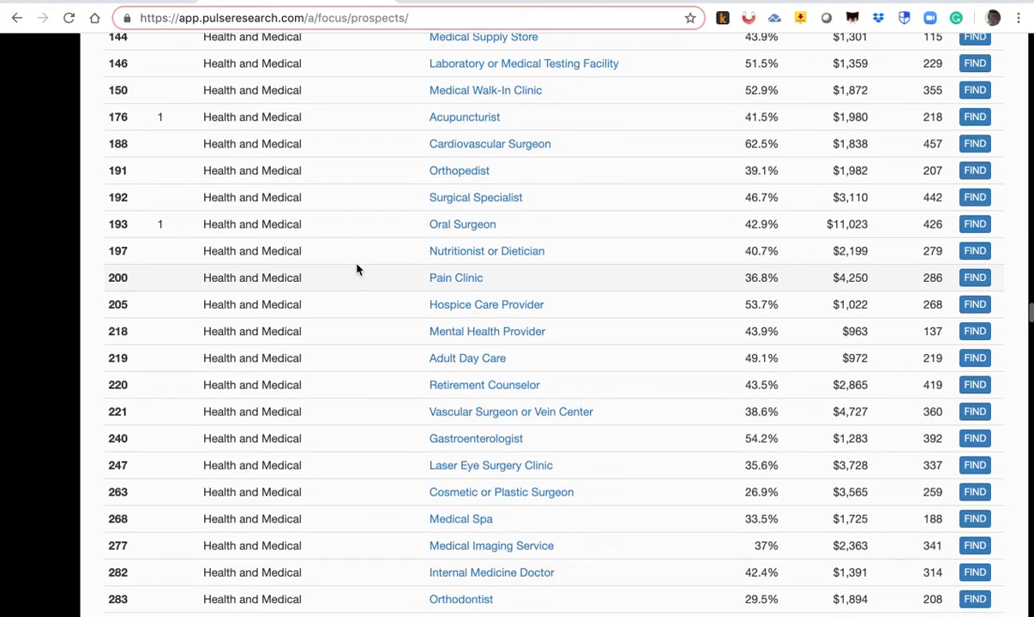
pyautogui.scroll(-2, 358, 269)
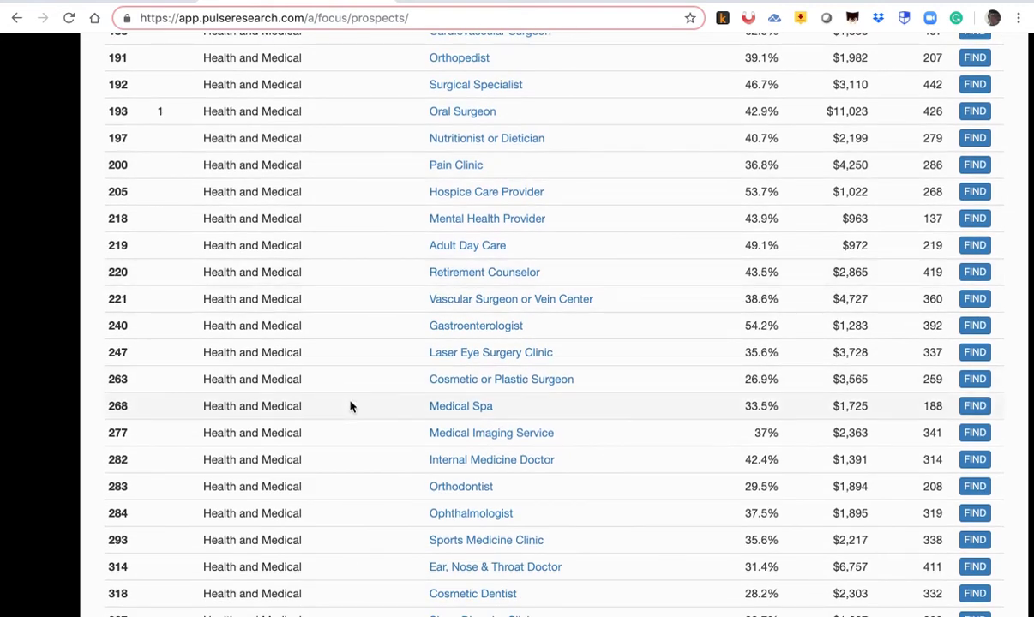
pyautogui.click(974, 408)
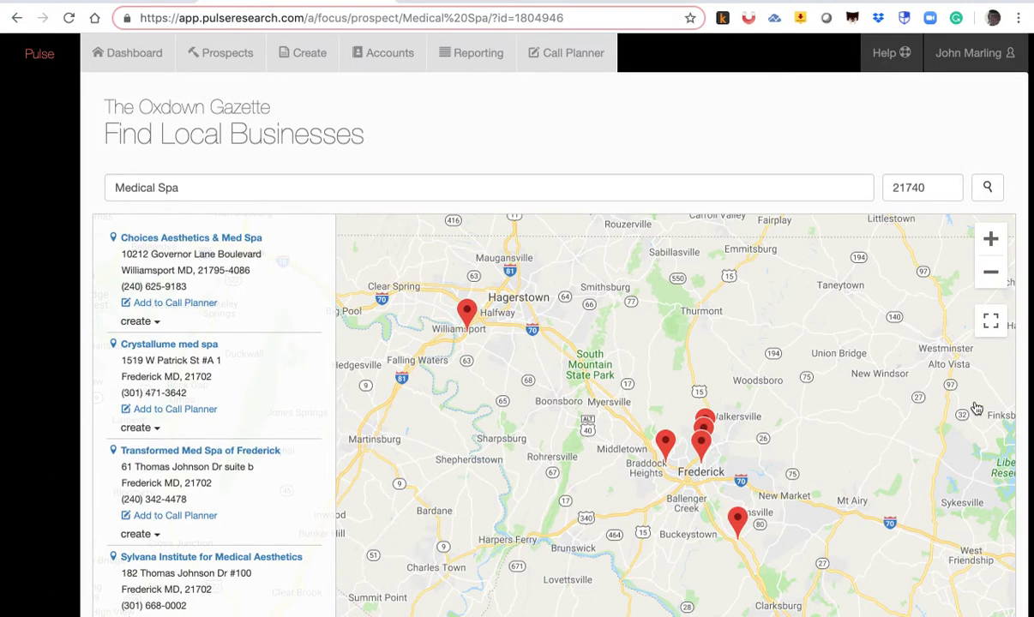
# Step: Add Crystallume, Transformed Med Spa and Sylvana Institute to the Call Planner, then open it
pyautogui.click(128, 412)
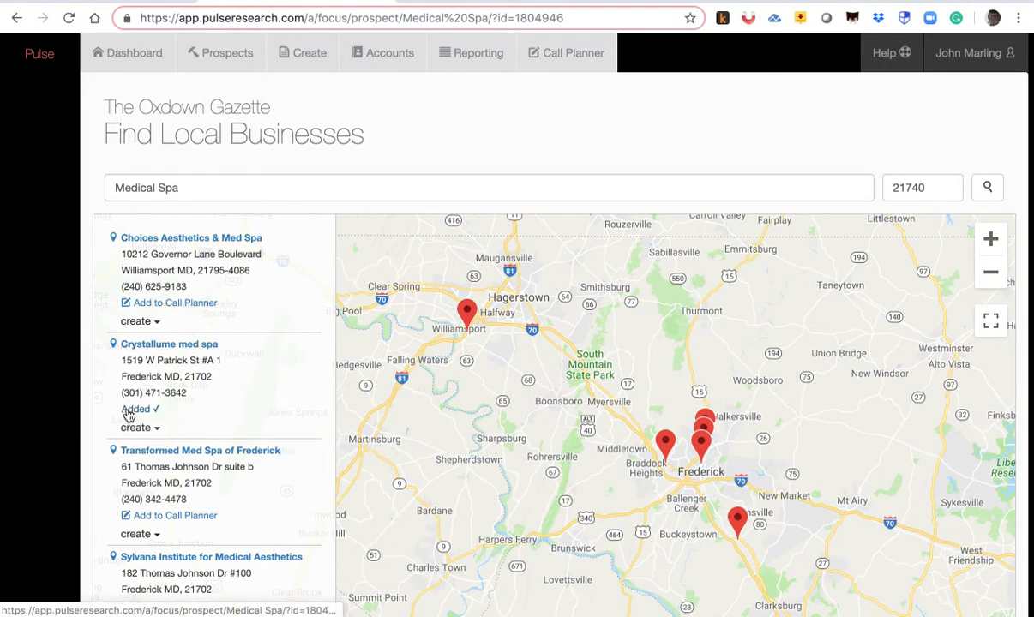
pyautogui.click(127, 517)
pyautogui.scroll(-1, 128, 521)
pyautogui.click(128, 557)
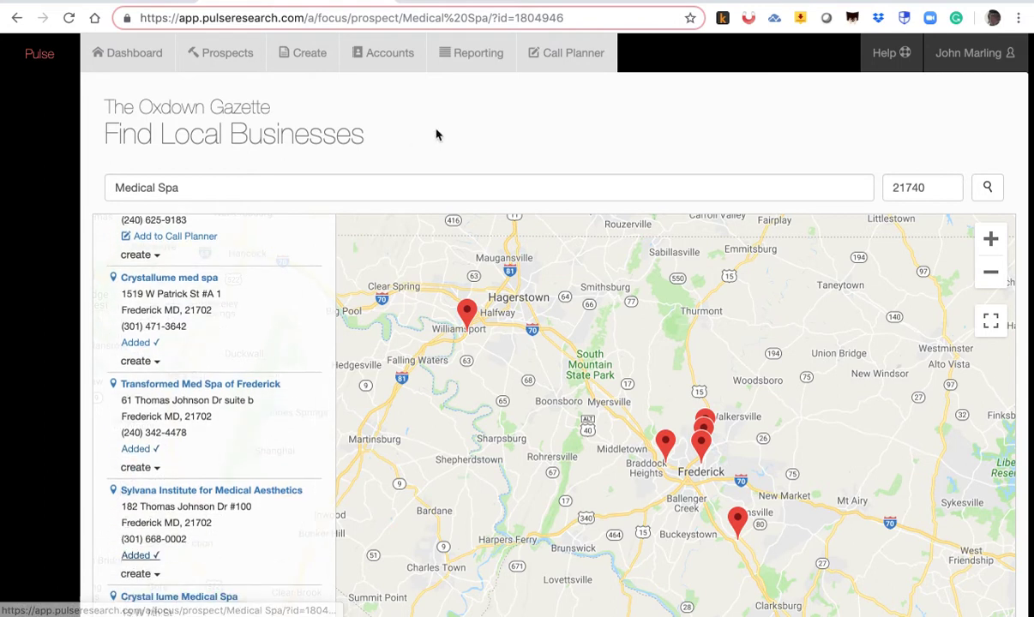
pyautogui.click(557, 56)
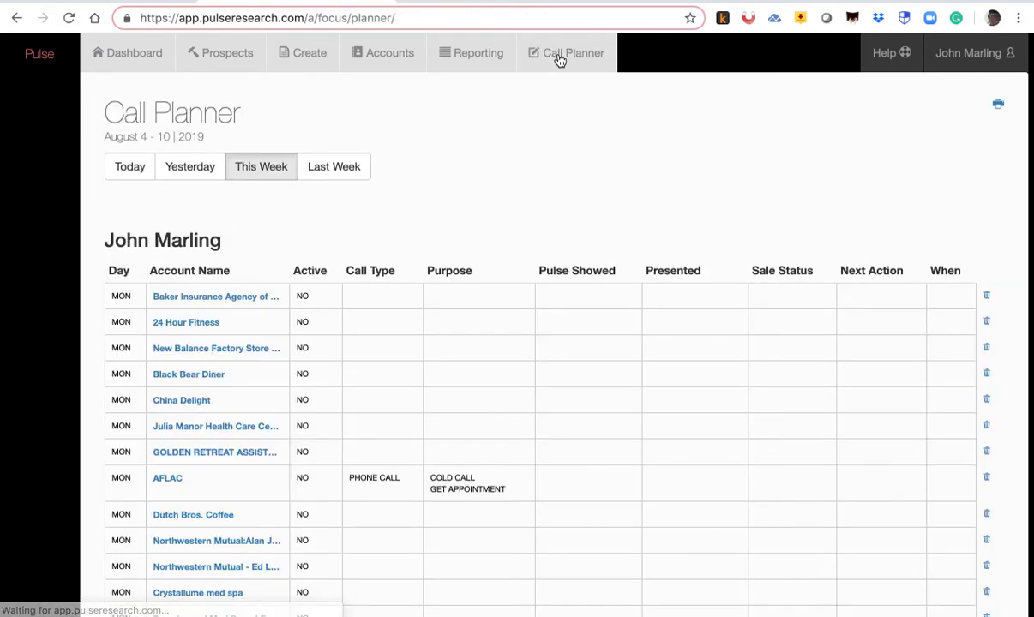
# Step: Open the Reader Buying Power hot prospects ranking and place the cursor in its search box
pyautogui.click(124, 56)
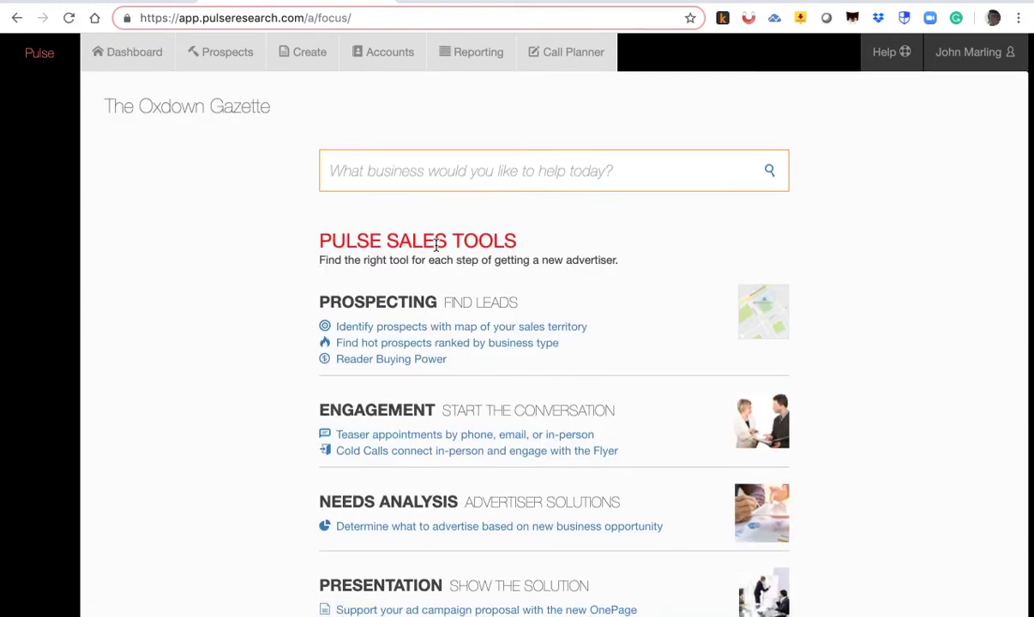
pyautogui.click(404, 364)
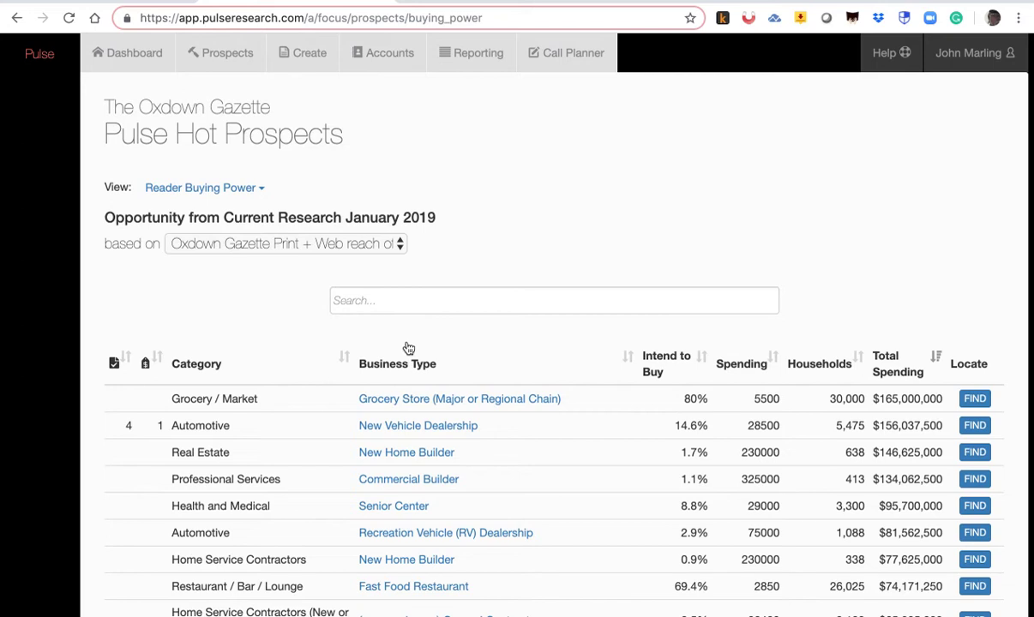
pyautogui.click(404, 300)
# Step: Filter prospects for 'rv' and find local Recreation Vehicle (RV) Dealerships near 21740
pyautogui.write('rv')
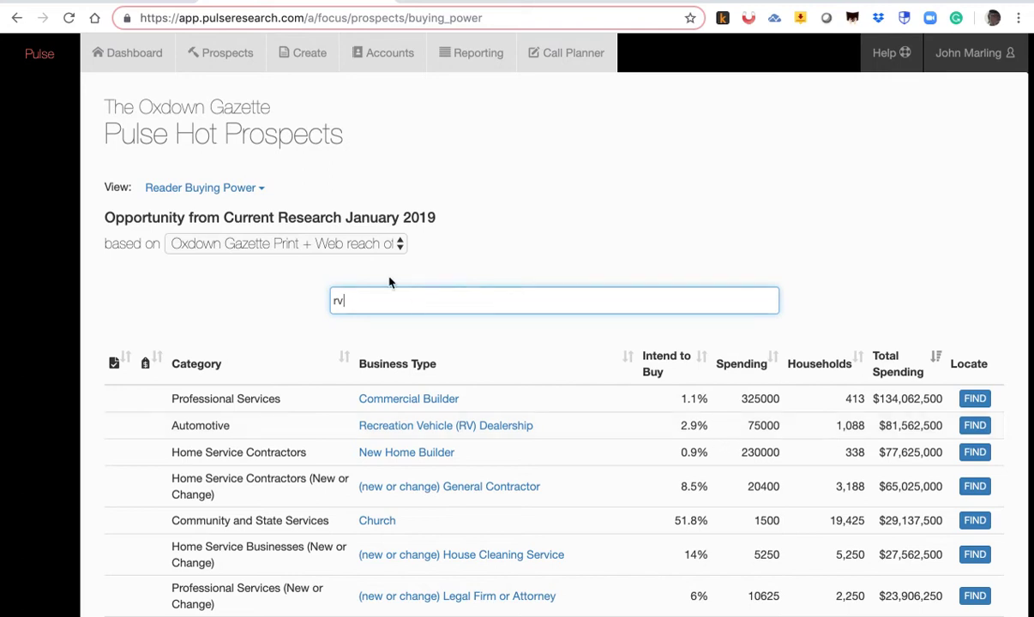
pyautogui.click(358, 244)
pyautogui.click(364, 248)
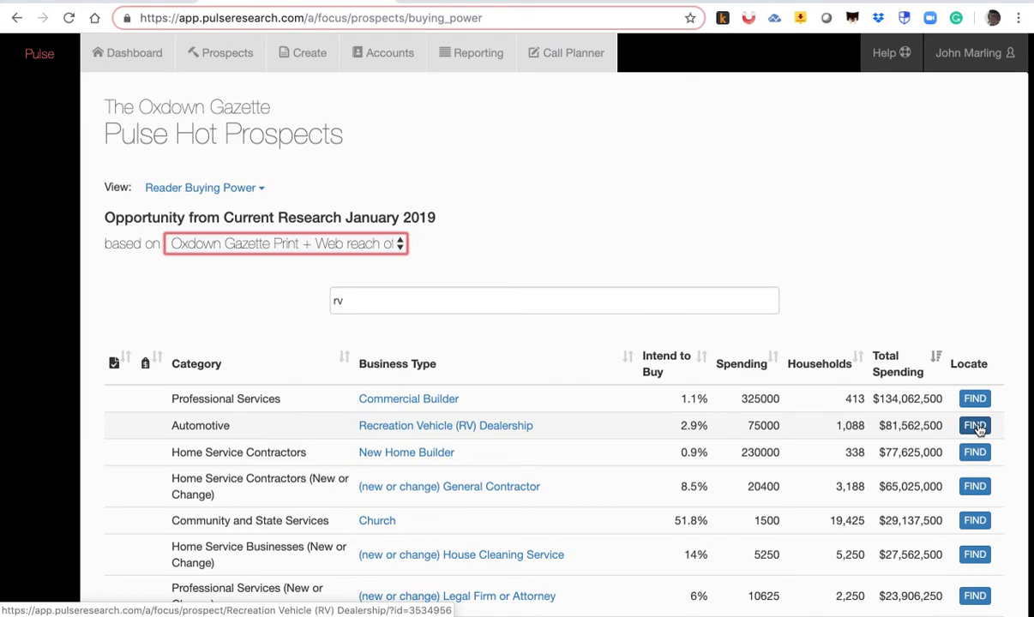
pyautogui.click(975, 426)
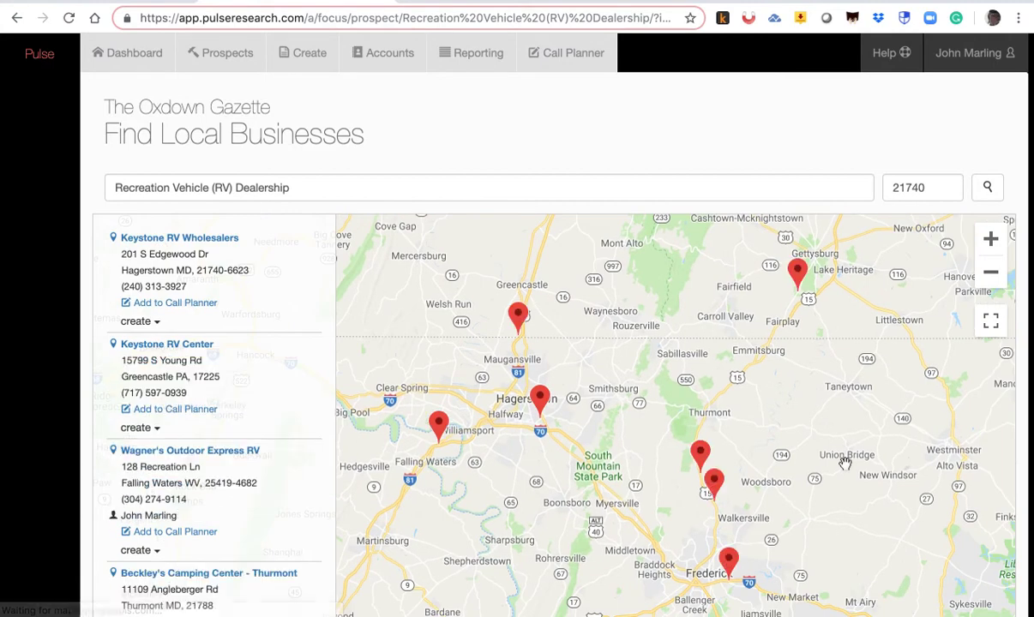
# Step: Add Keystone RV Center to the Call Planner and find its Monday row in the August 4–10 week
pyautogui.click(126, 410)
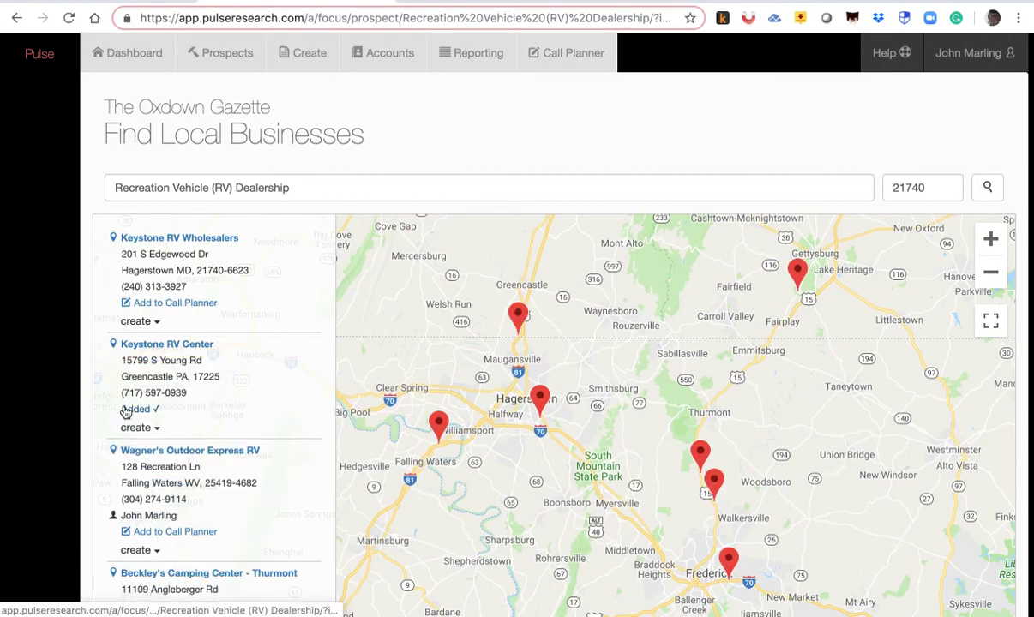
pyautogui.click(556, 58)
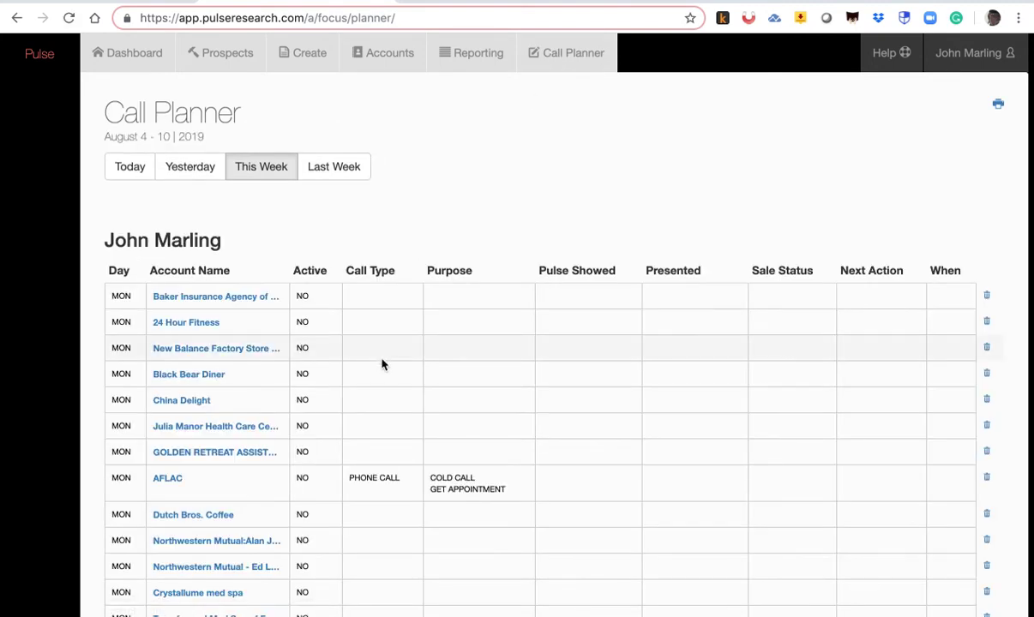
pyautogui.scroll(-4, 382, 364)
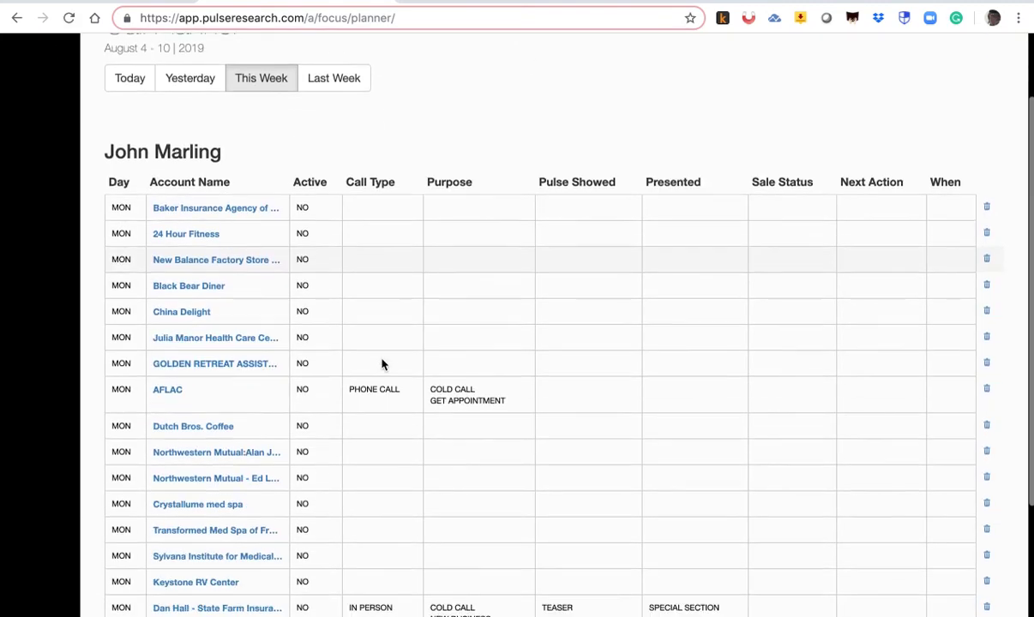
pyautogui.scroll(4, 382, 364)
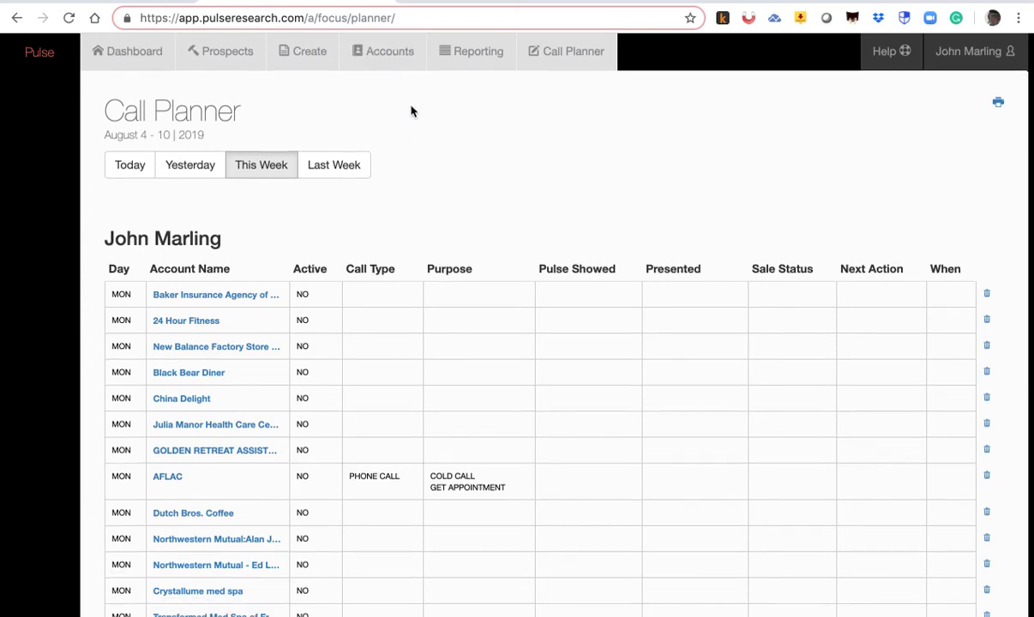
pyautogui.scroll(-1, 411, 108)
pyautogui.scroll(-1, 411, 111)
pyautogui.scroll(-2, 410, 111)
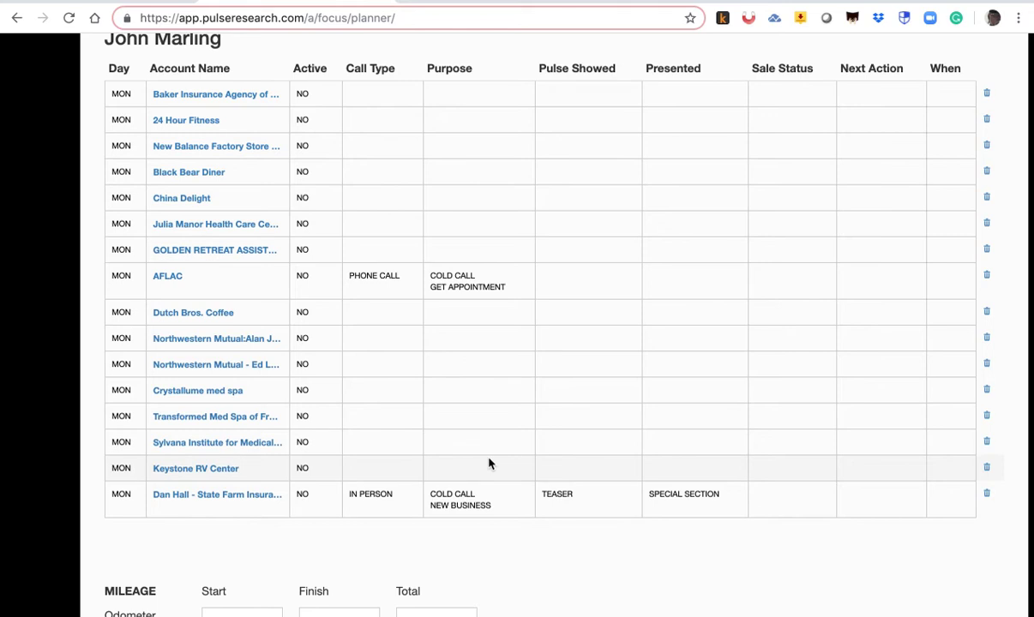
# Step: Start a new sales activity for Keystone RV Center as an in-person Cold Call for New Business
pyautogui.click(195, 469)
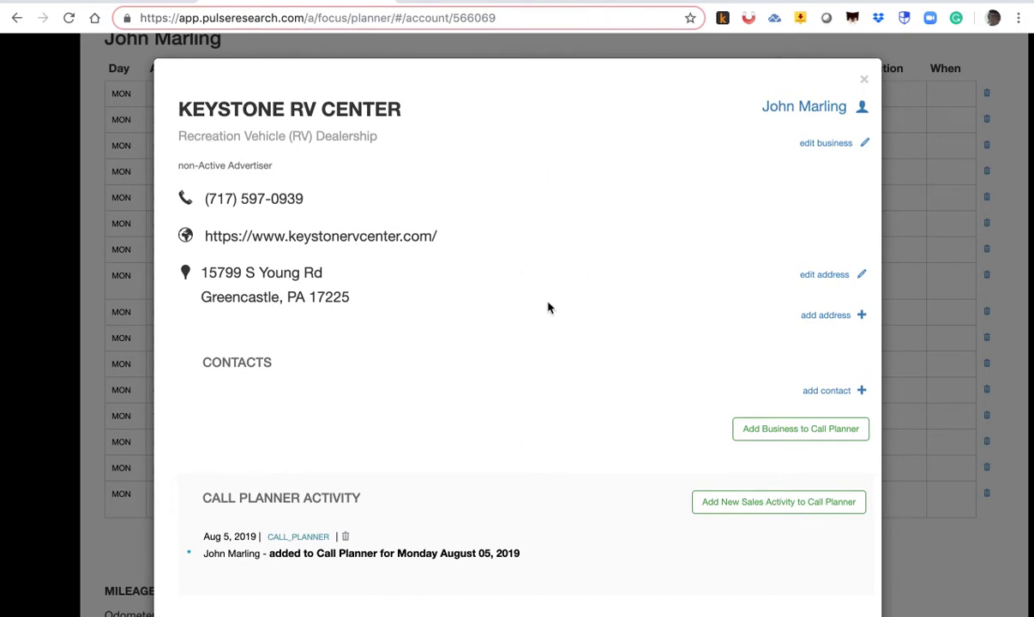
pyautogui.click(758, 505)
pyautogui.scroll(-5, 597, 483)
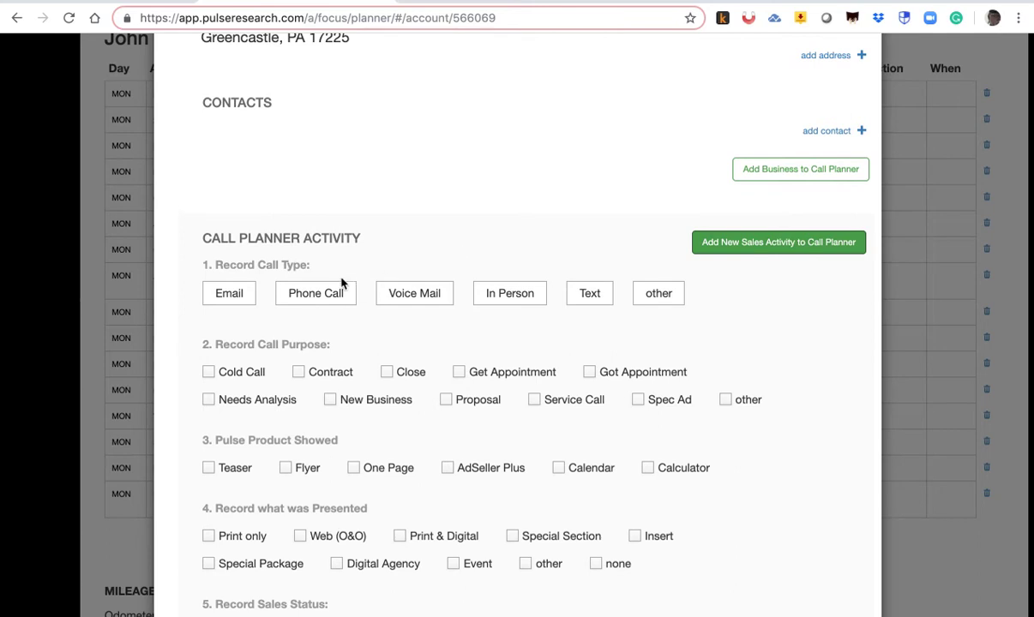
pyautogui.click(502, 304)
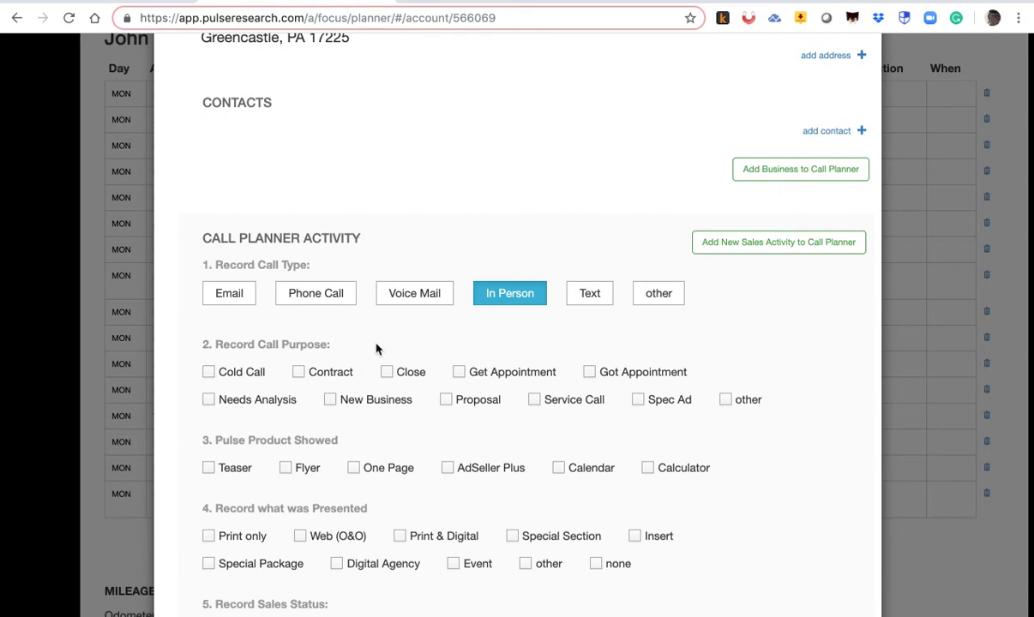
pyautogui.click(207, 371)
pyautogui.click(329, 400)
# Step: Record Teaser shown and Print & Digital presented, then log the activity
pyautogui.scroll(-2, 396, 424)
pyautogui.click(208, 390)
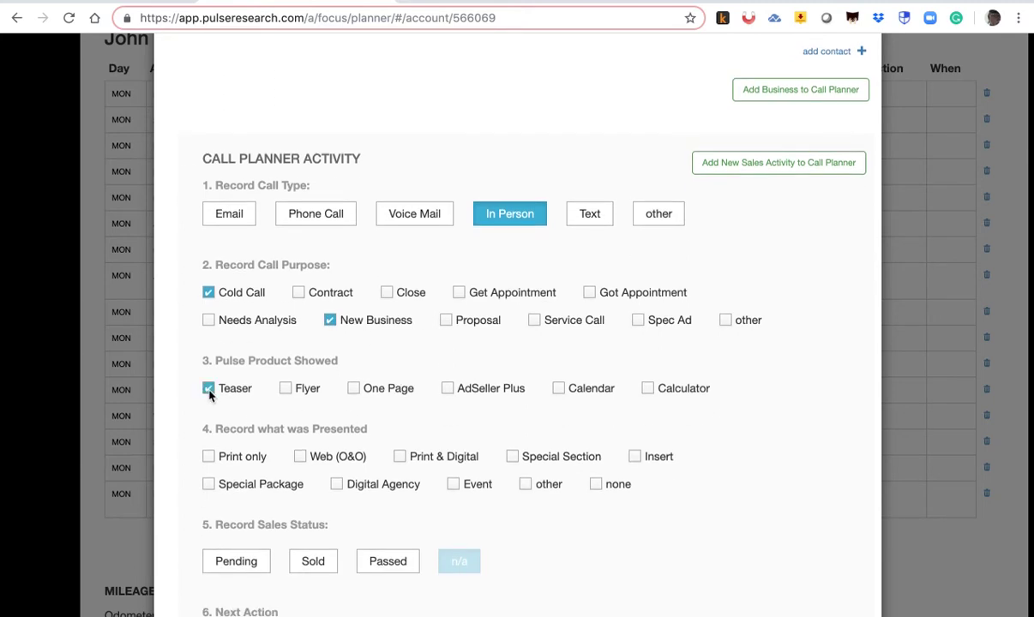
pyautogui.scroll(-1, 393, 428)
pyautogui.click(399, 416)
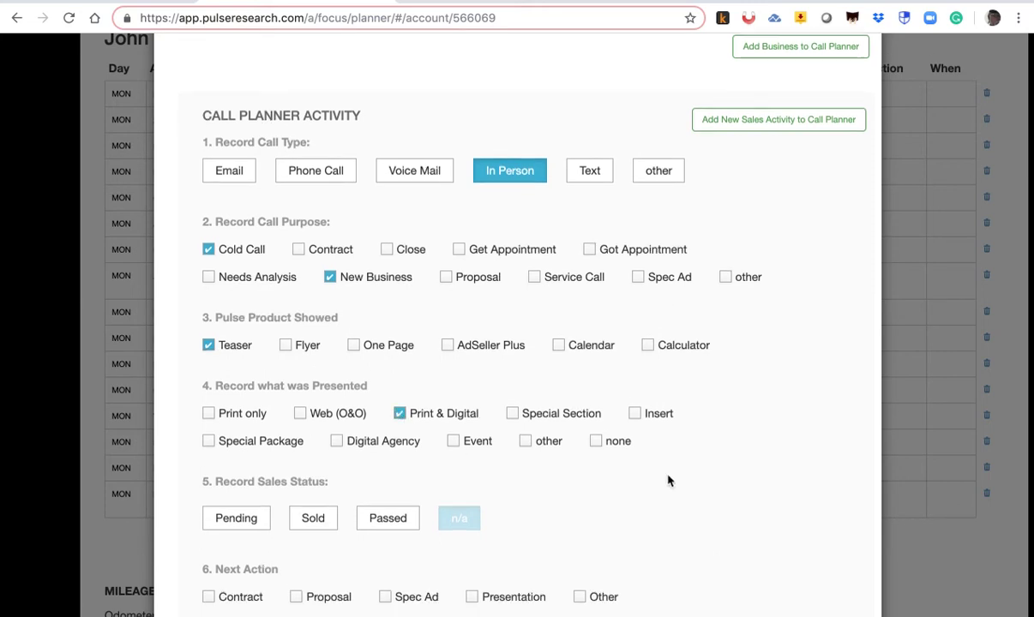
pyautogui.scroll(-1, 670, 480)
pyautogui.scroll(-1, 670, 480)
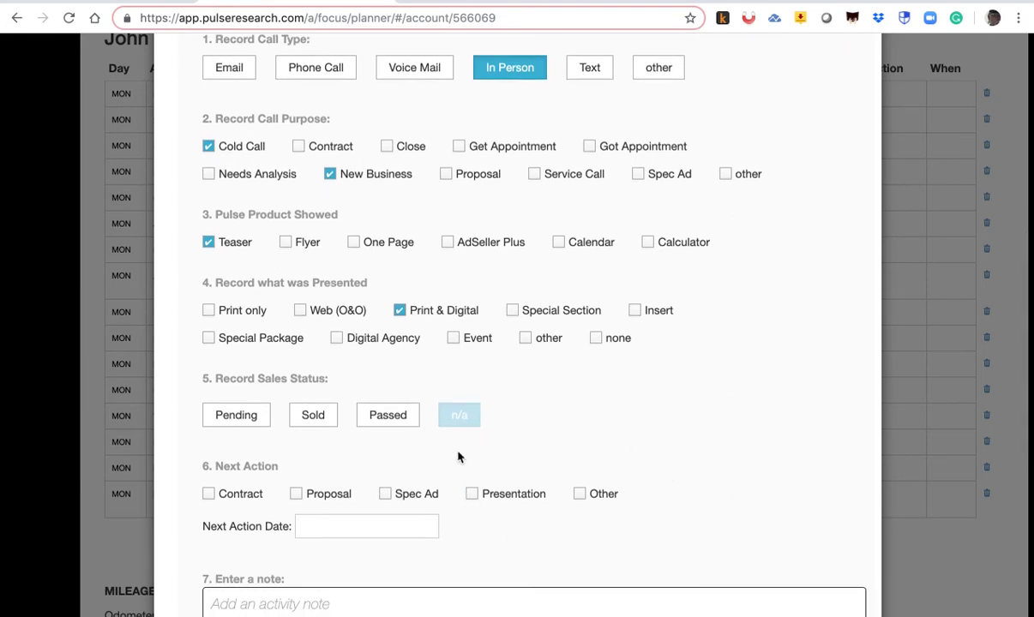
pyautogui.scroll(-1, 459, 454)
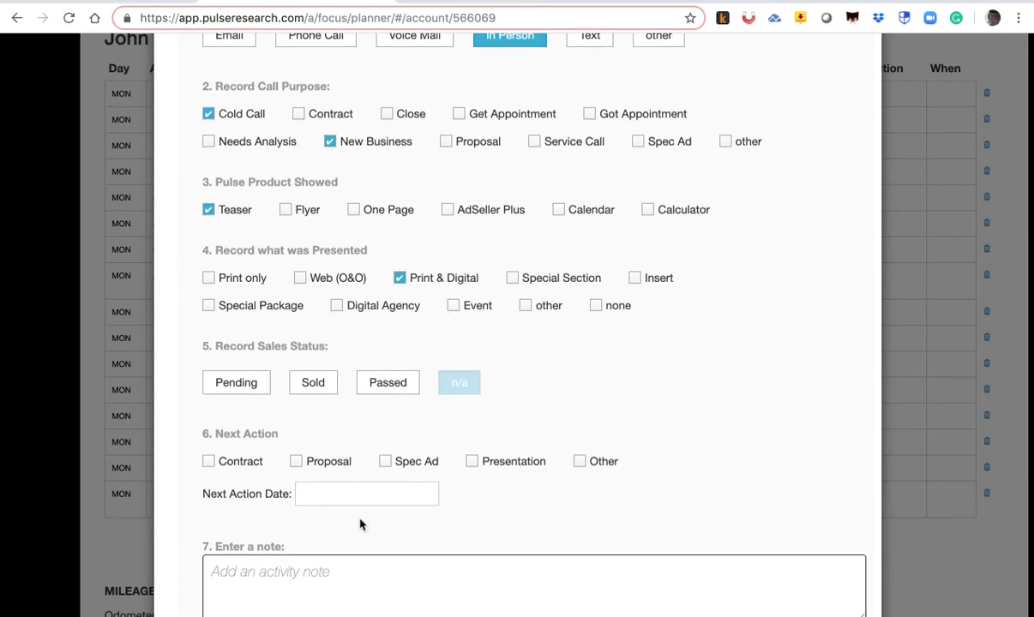
pyautogui.scroll(-2, 370, 578)
pyautogui.scroll(1, 370, 575)
pyautogui.scroll(5, 437, 146)
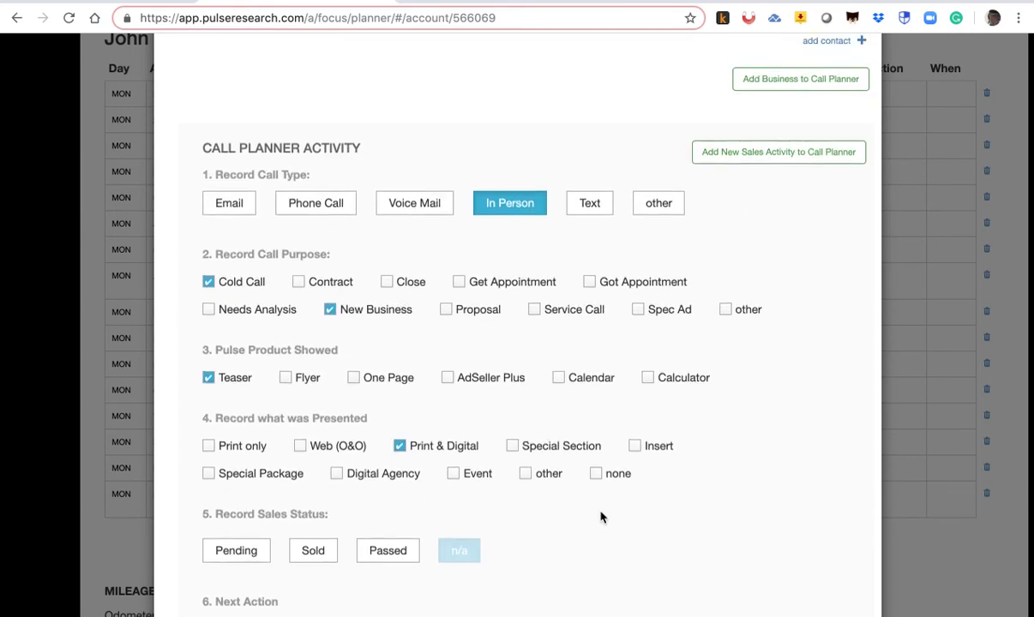
pyautogui.scroll(-5, 600, 515)
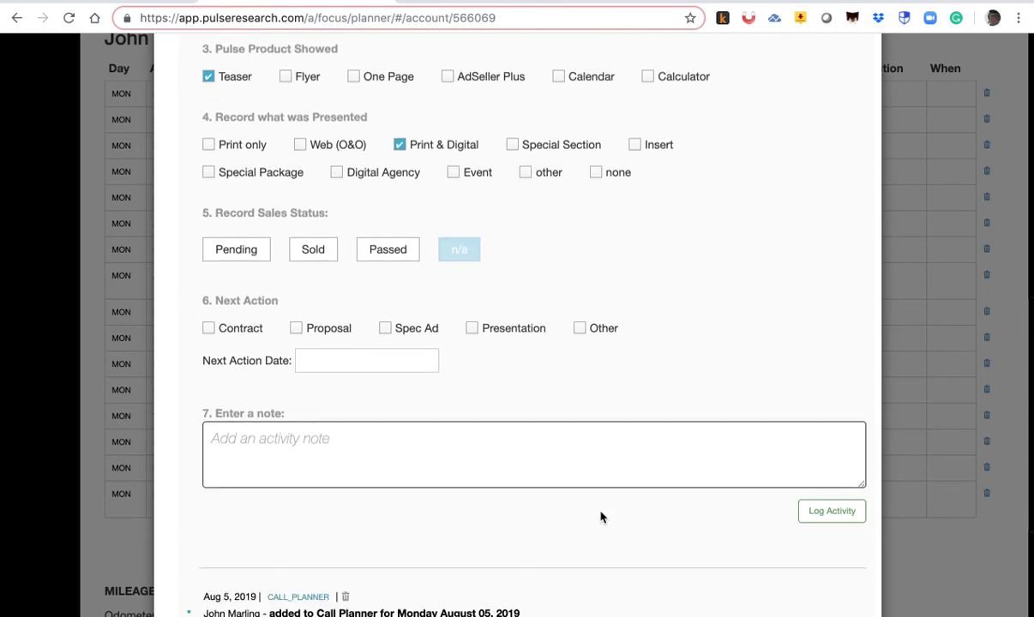
pyautogui.click(832, 524)
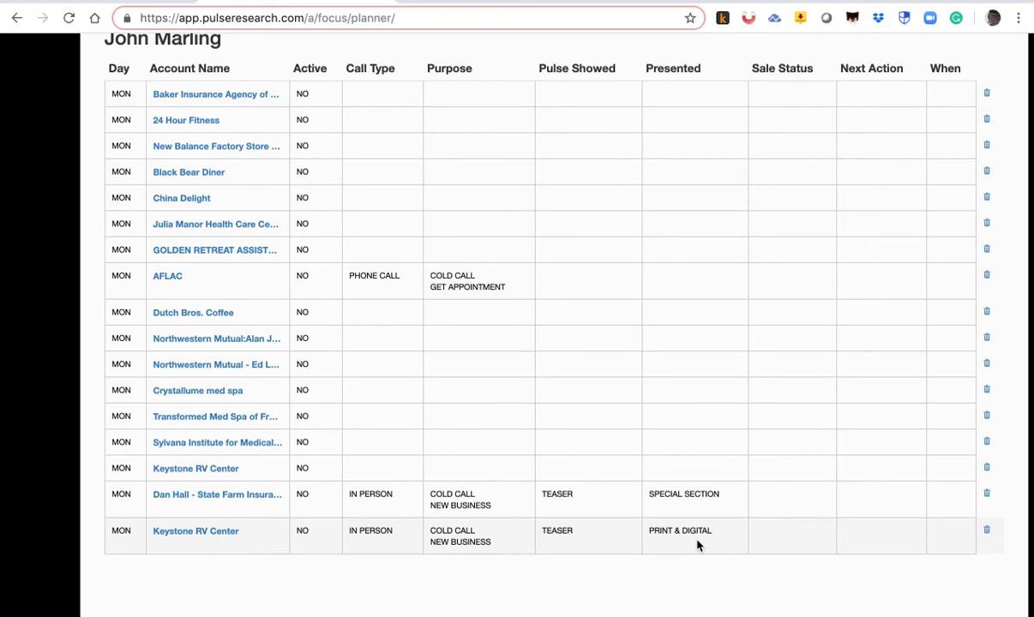
# Step: Reload the Call Planner and open the print preview for this week's plan
pyautogui.scroll(5, 697, 546)
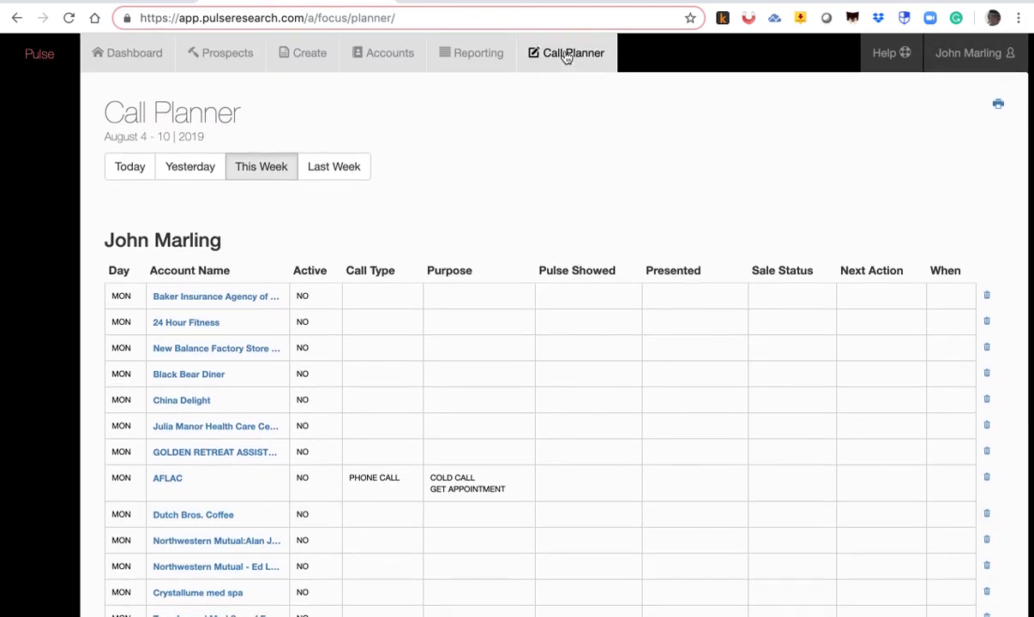
pyautogui.click(565, 56)
pyautogui.scroll(-2, 528, 309)
pyautogui.scroll(2, 528, 309)
pyautogui.click(1000, 106)
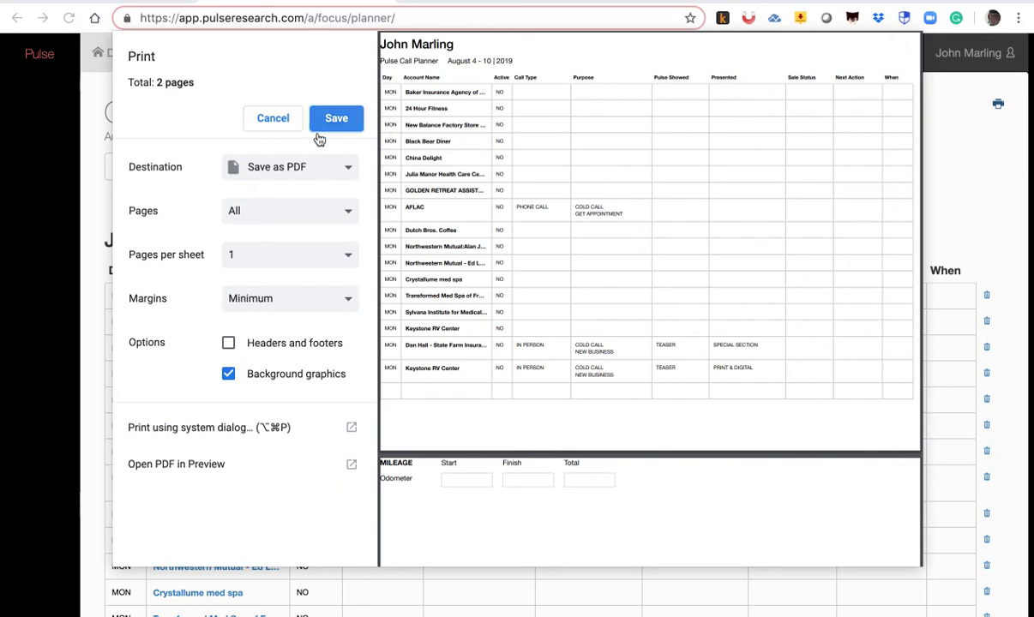
# Step: Save the two-page August 4–10 call plan with the Save as PDF destination
pyautogui.click(276, 119)
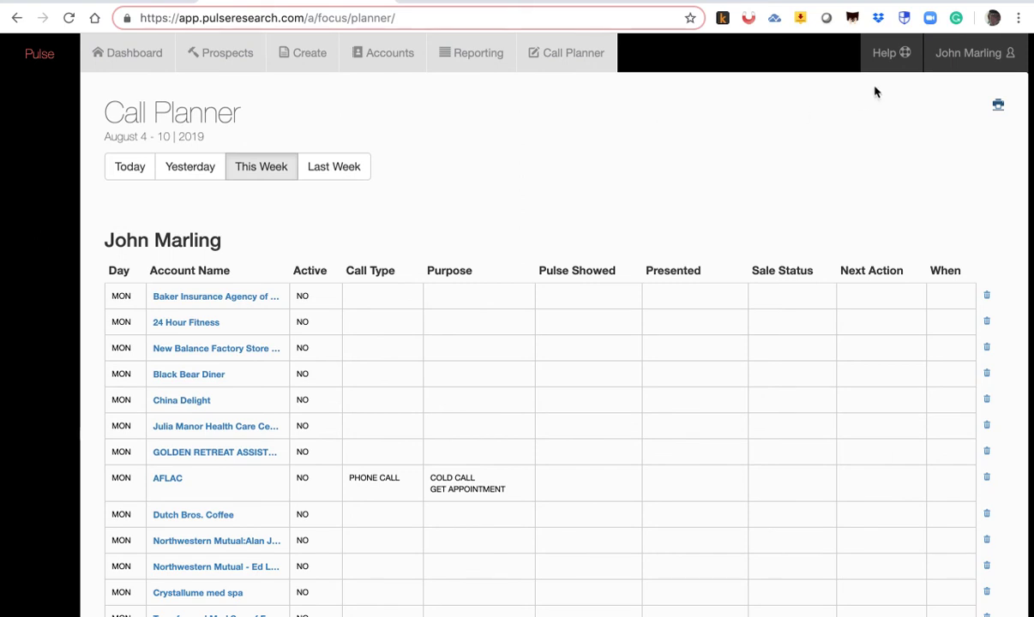
pyautogui.click(900, 53)
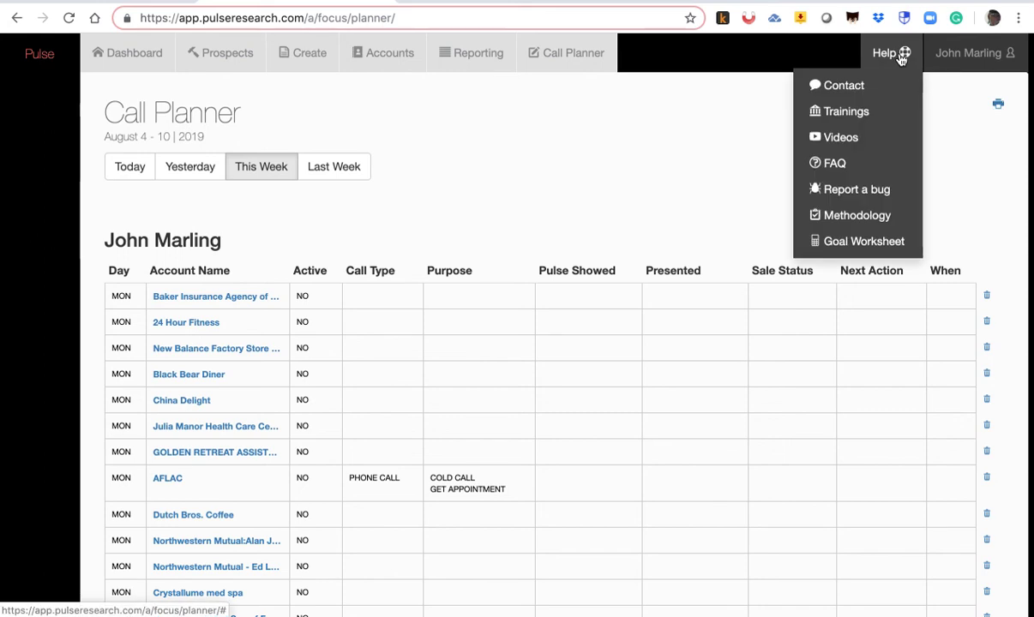
pyautogui.click(755, 142)
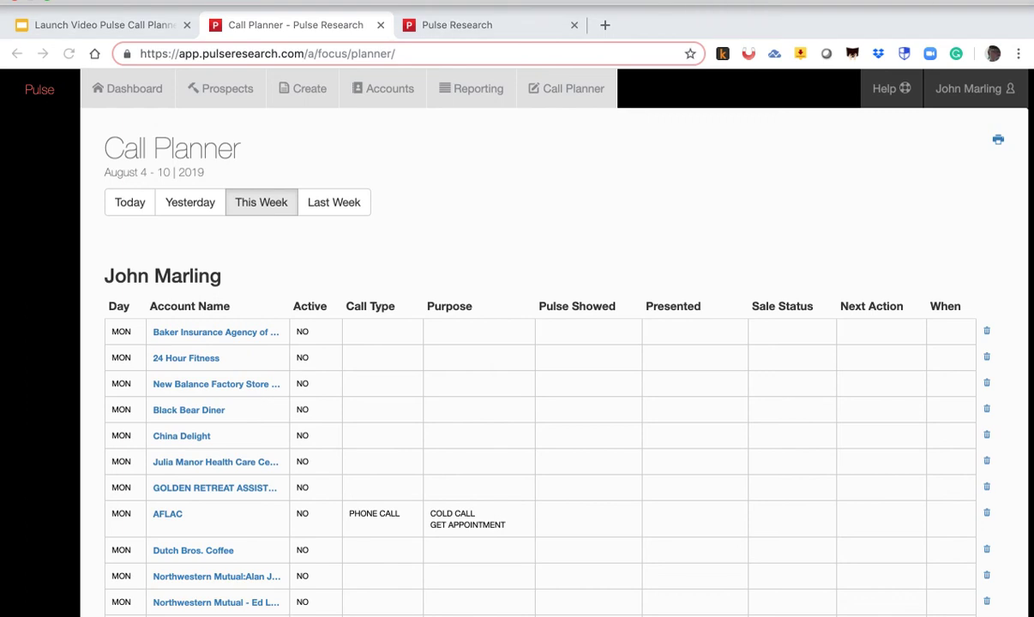
pyautogui.click(690, 0)
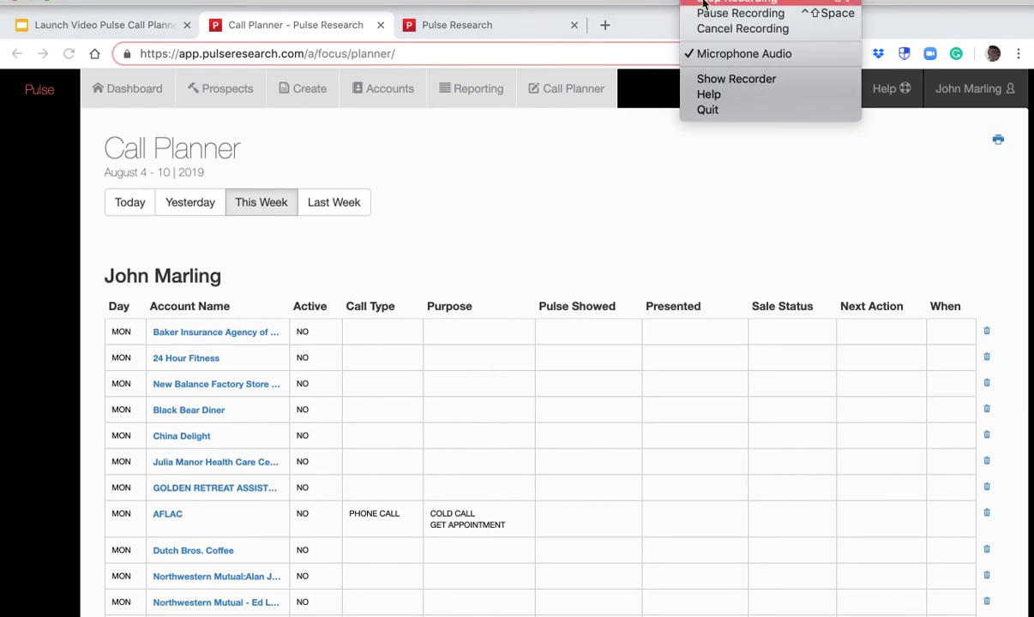